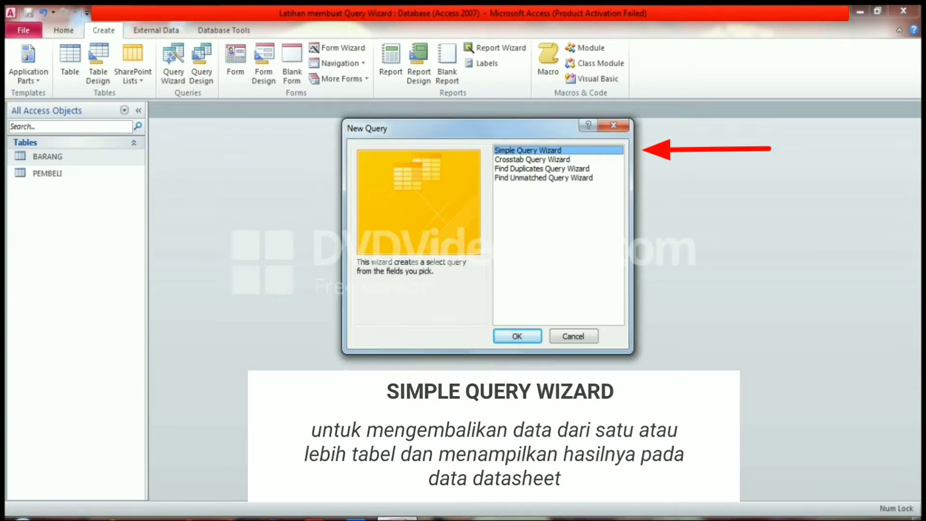
left_click(542, 168)
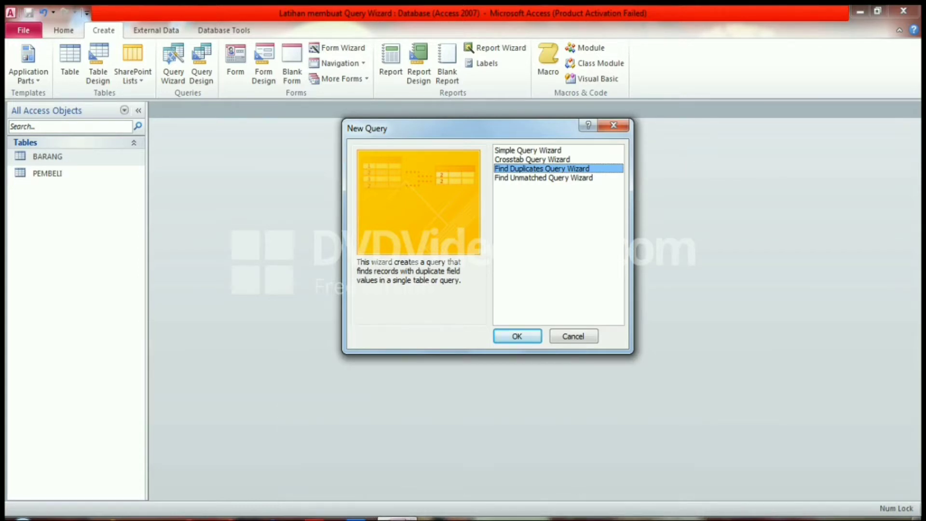
left_click(544, 178)
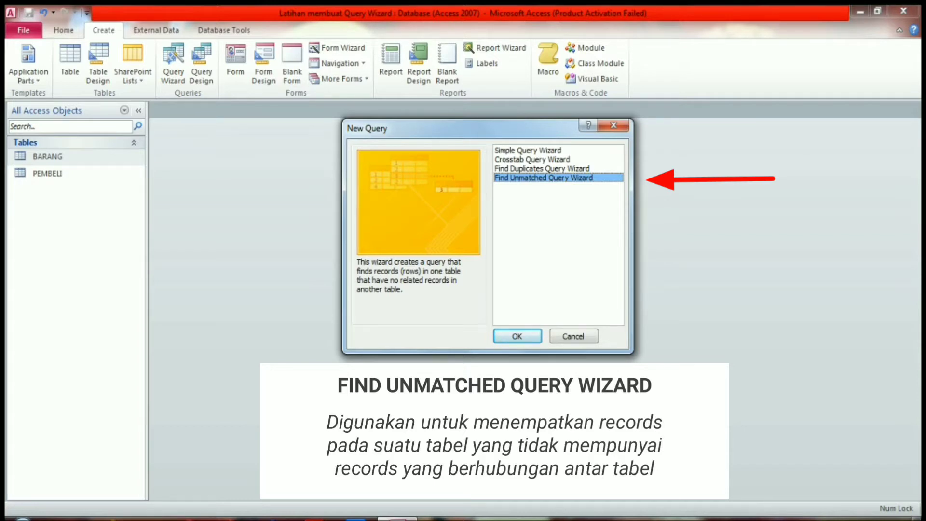
left_click(533, 160)
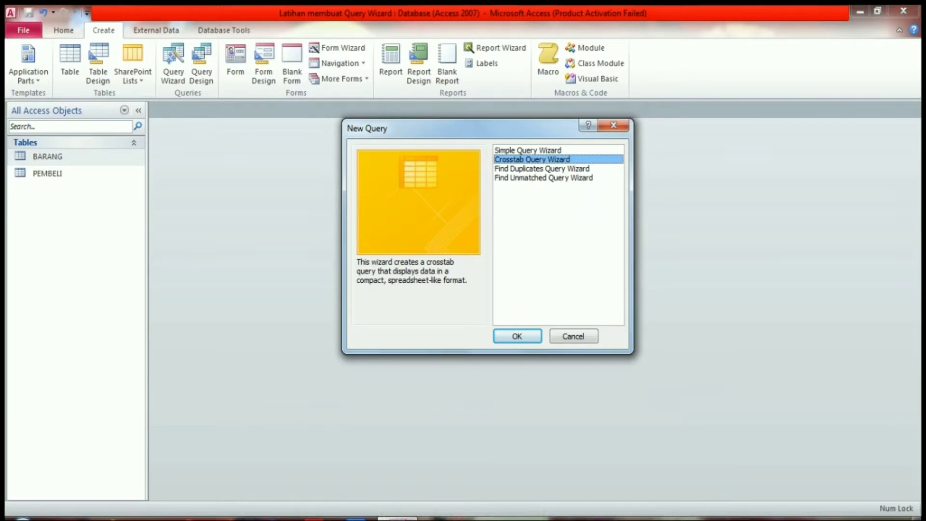
left_click(573, 337)
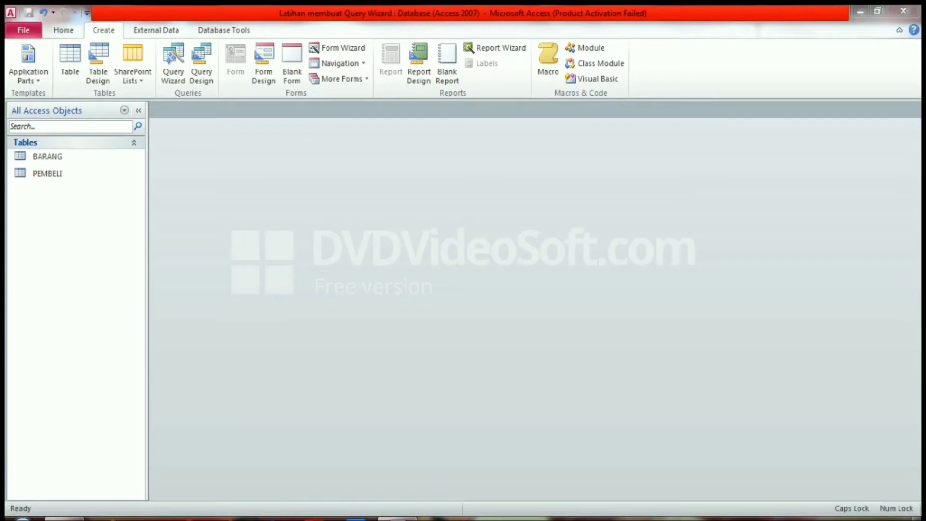
- Start a new query with the Simple Query Wizard, using the PEMBELI table as its source
left_click(48, 157)
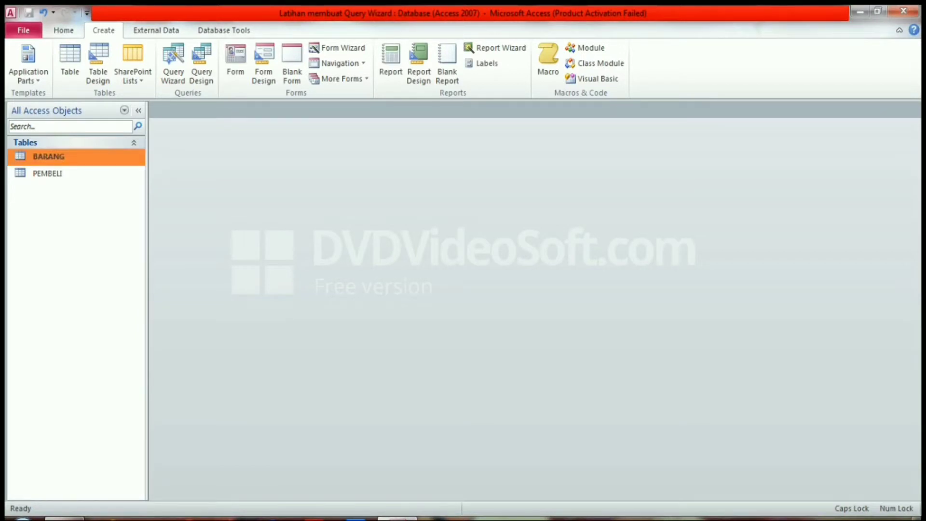
left_click(48, 174)
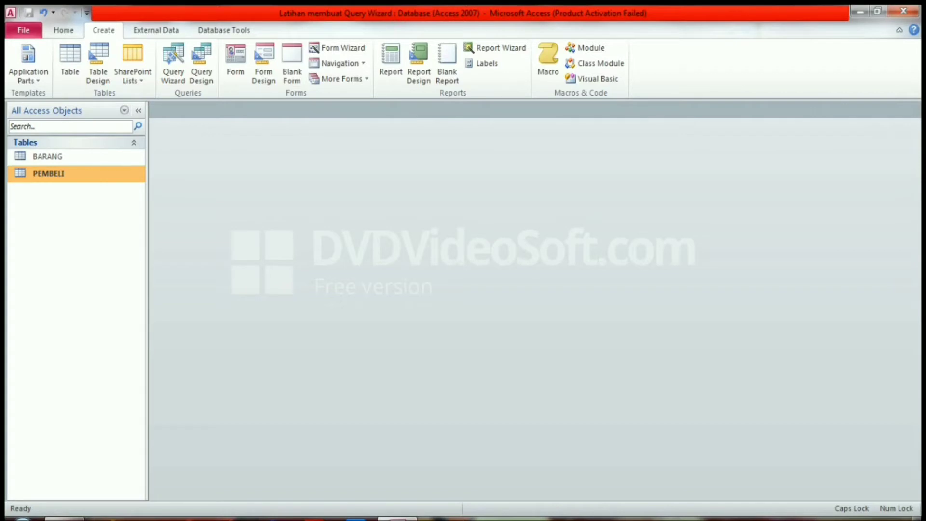
left_click(173, 62)
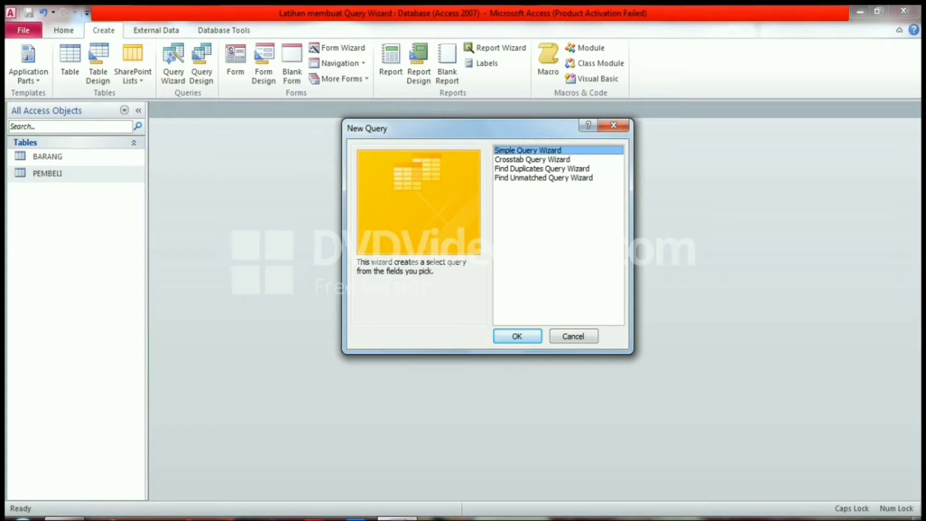
left_click(517, 336)
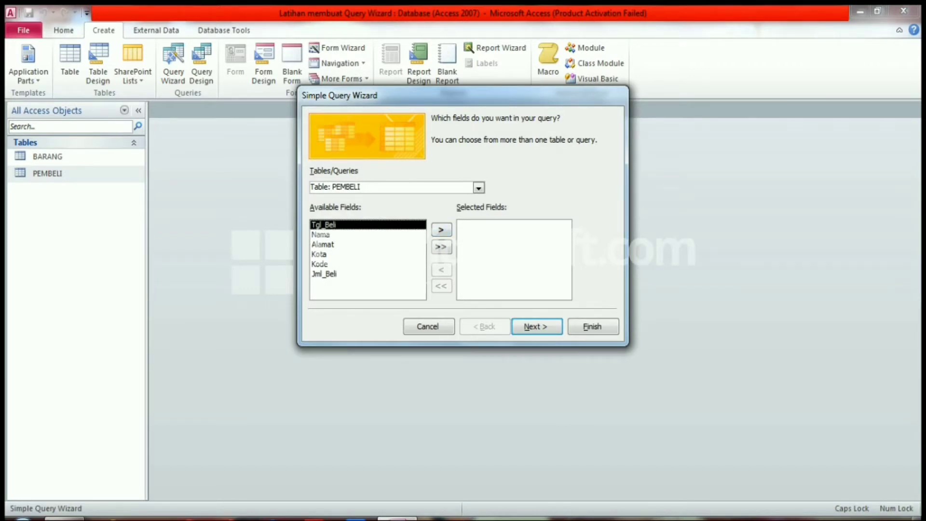
left_click(478, 188)
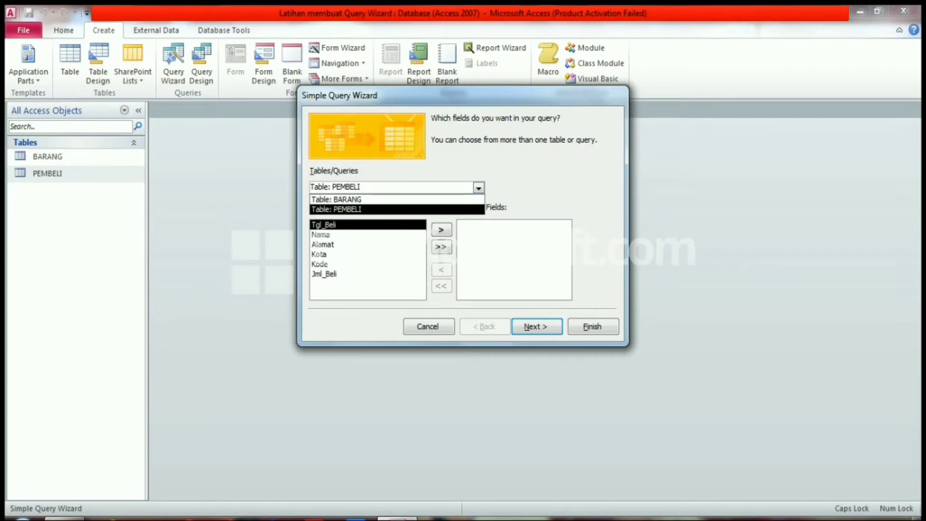
left_click(367, 210)
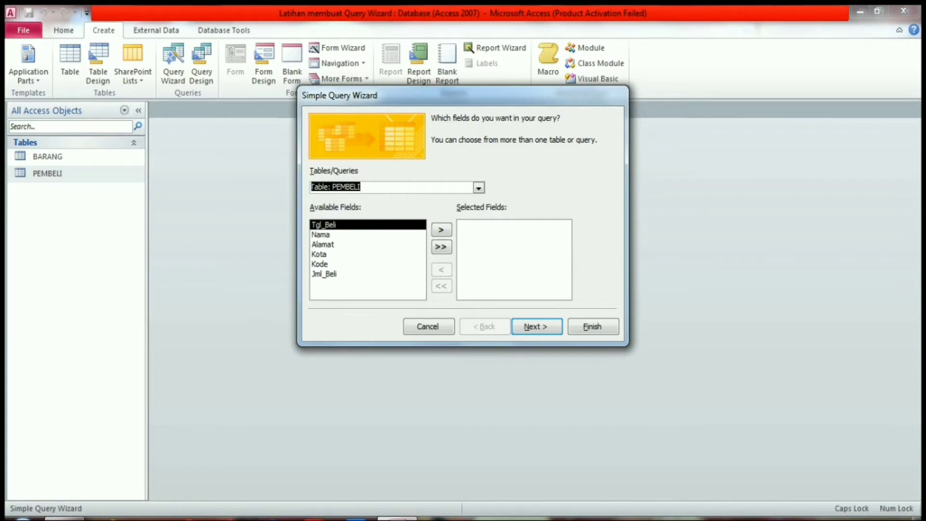
- Add the Nama, Alamat, Jml_Beli and Tgl_Beli fields in that order and keep the query as a detail query
left_click(322, 235)
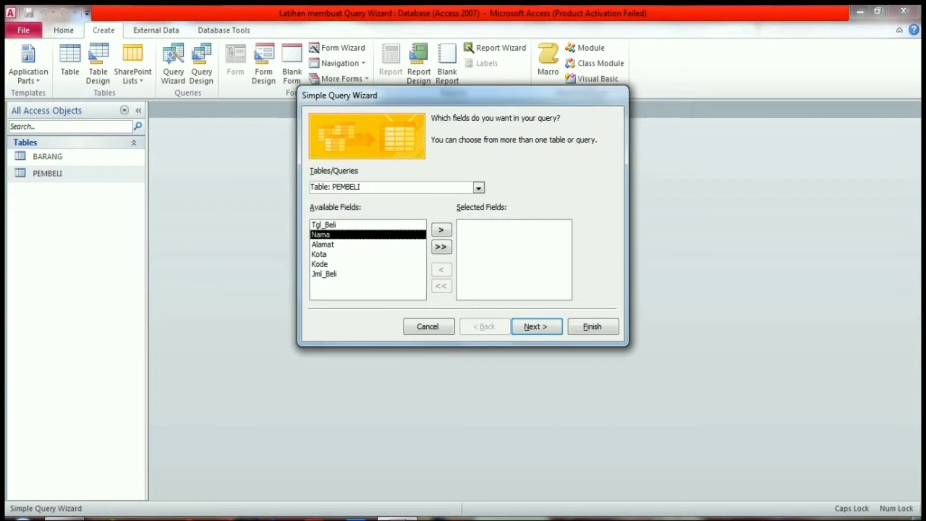
left_click(441, 229)
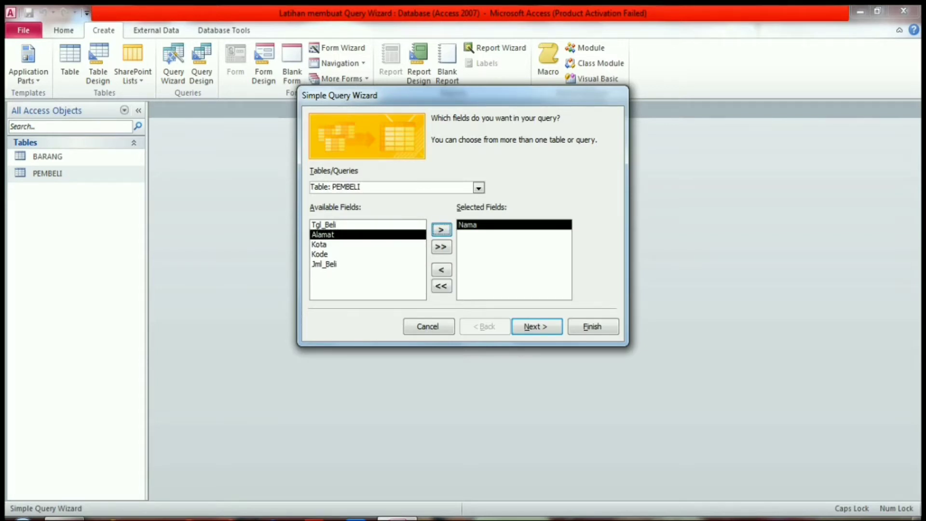
left_click(441, 230)
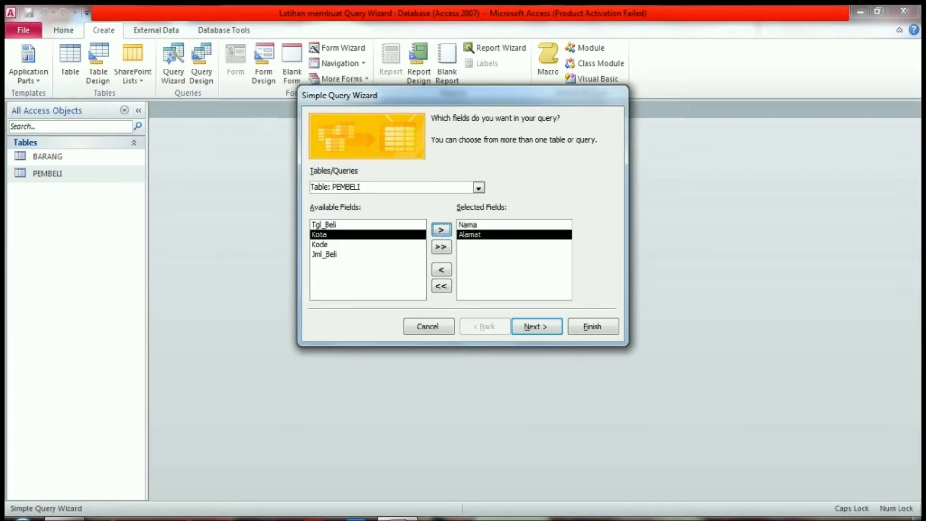
left_click(325, 254)
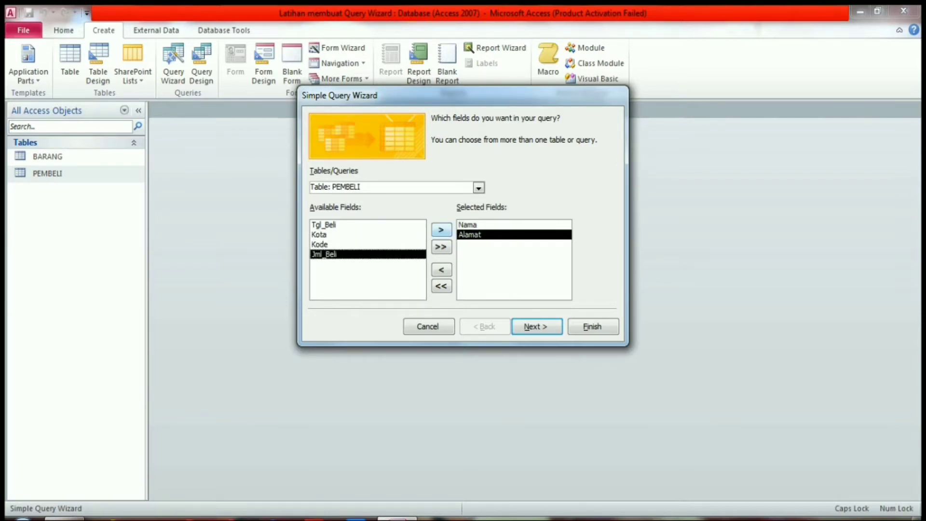
left_click(441, 230)
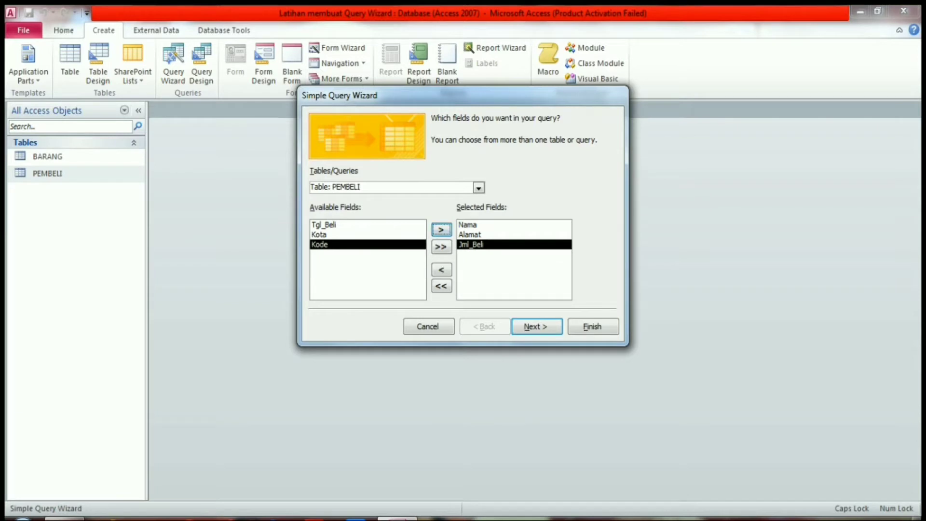
left_click(325, 225)
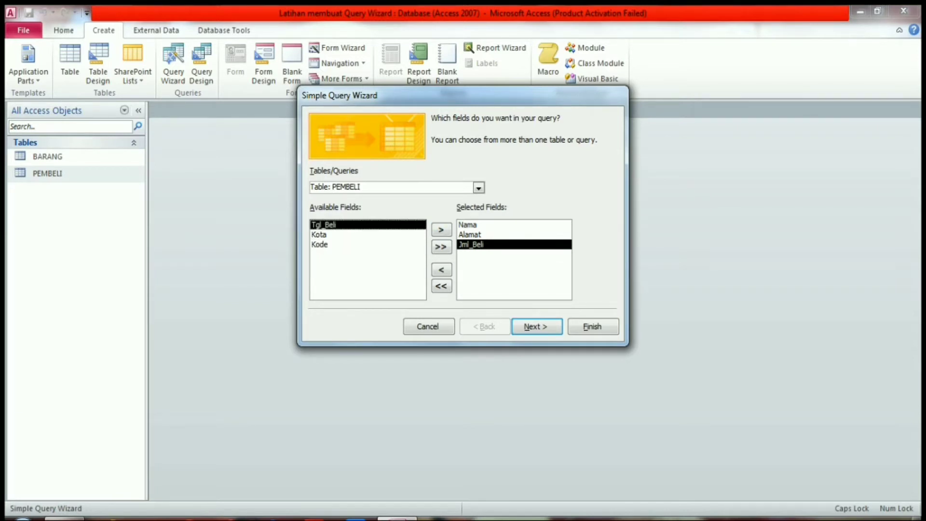
left_click(441, 229)
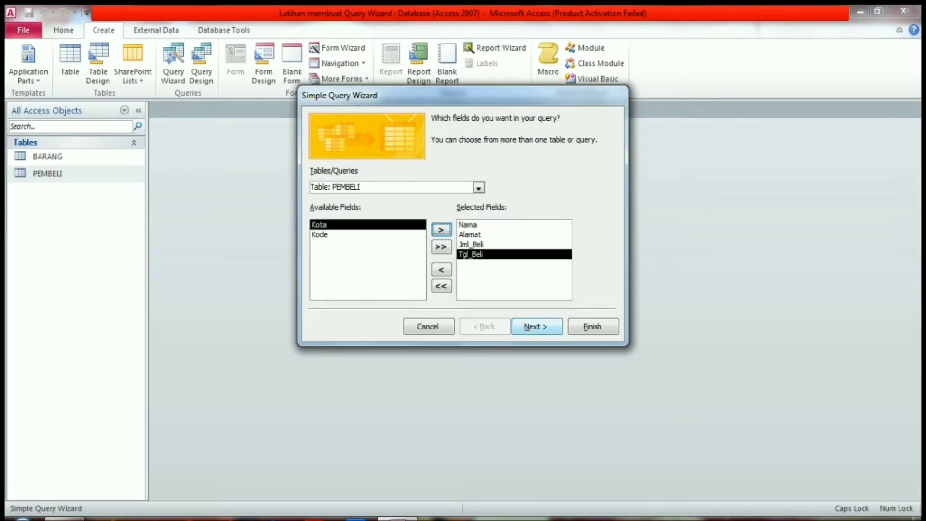
left_click(536, 327)
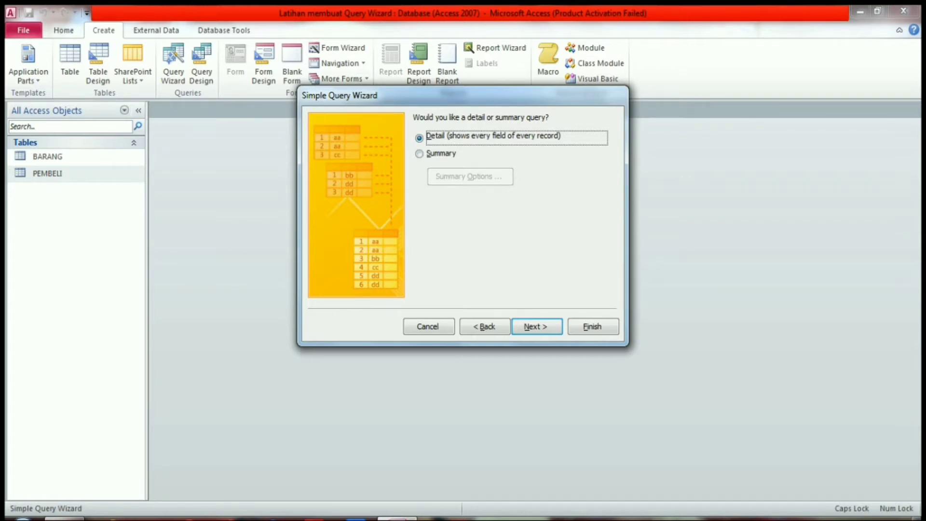
key("Return")
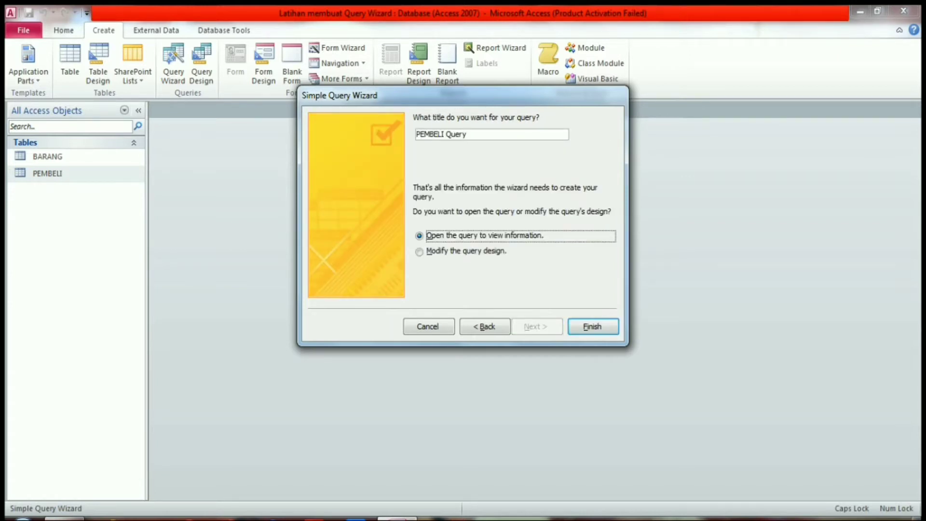
- Change the query title to QUERY PEMBELI
left_click(469, 134)
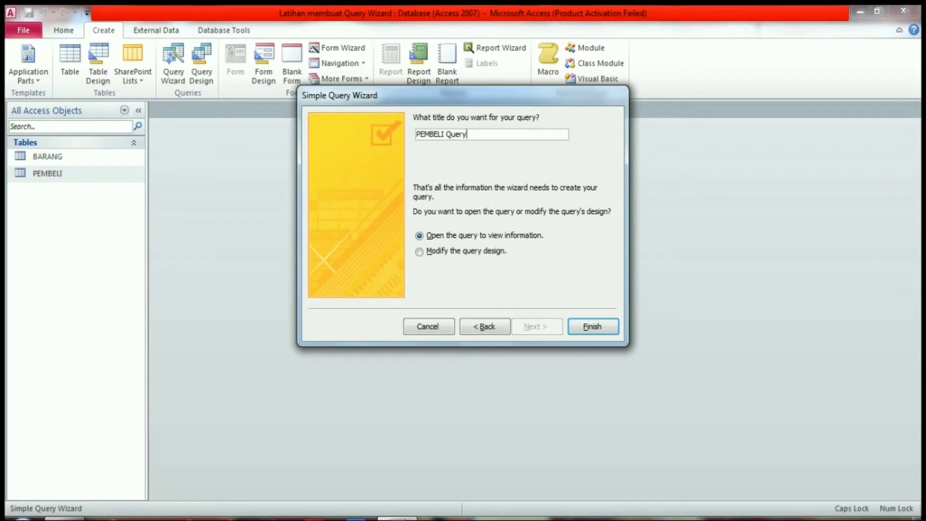
key("BackSpace")
key("BackSpace")
key("BackSpace")
key("BackSpace")
key("BackSpace")
left_click(417, 134)
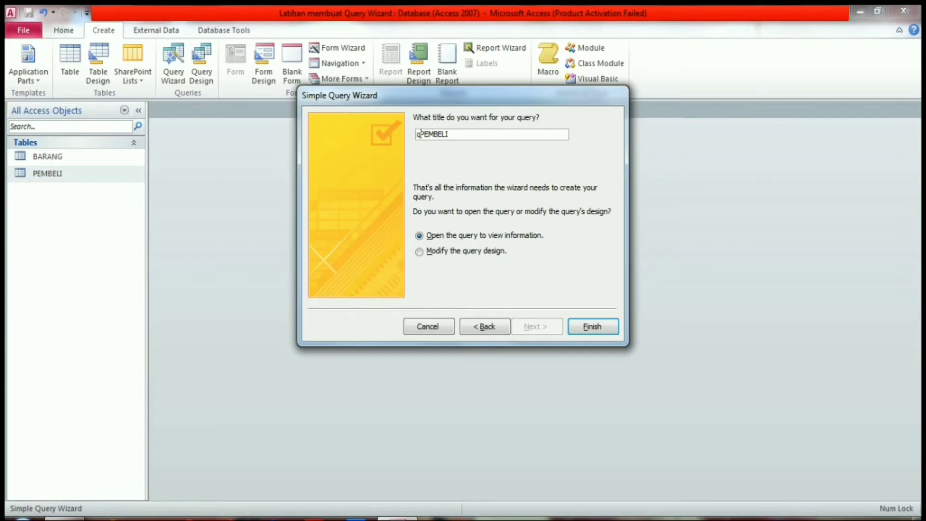
type("query")
key("BackSpace")
key("BackSpace")
key("BackSpace")
key("BackSpace")
key("BackSpace")
key("Caps_Lock")
type("QUERY")
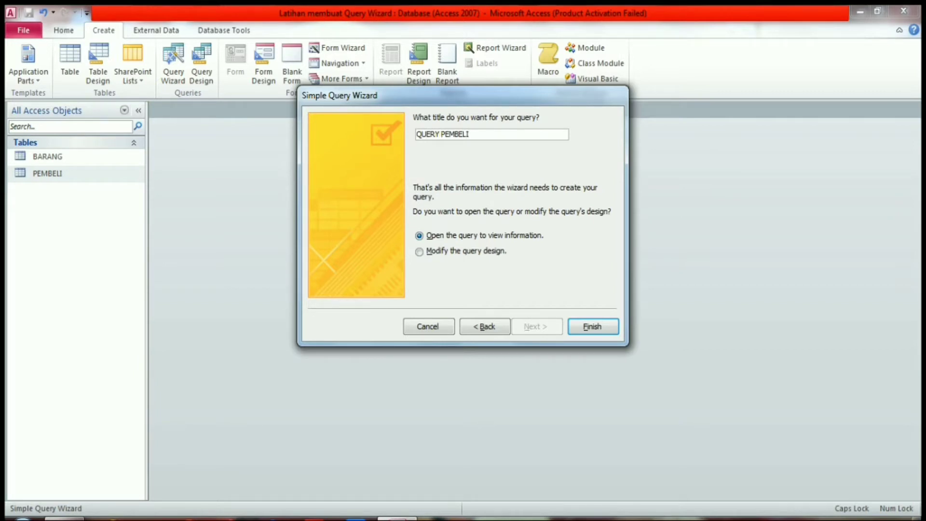
- Finish the wizard to open the query's records and widen the Alamat column enough for the full addresses
left_click(593, 326)
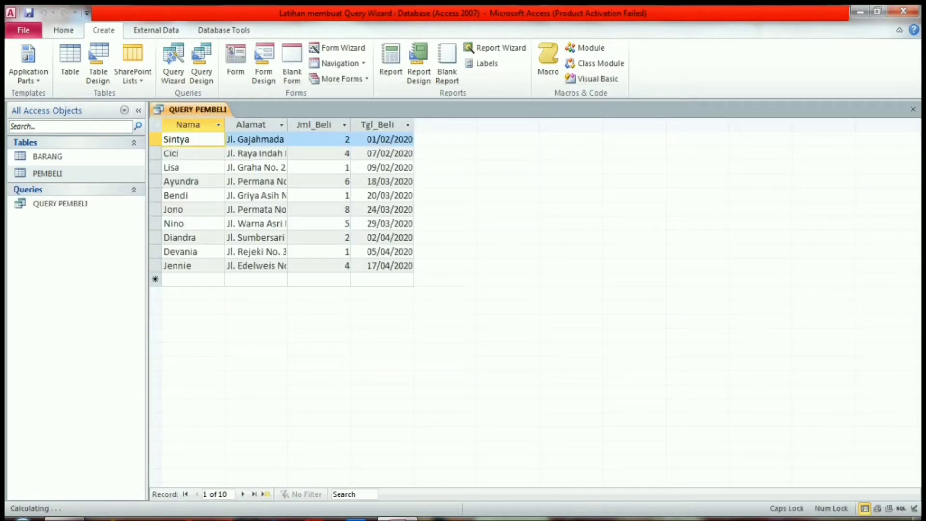
left_click_drag(288, 127, 314, 126)
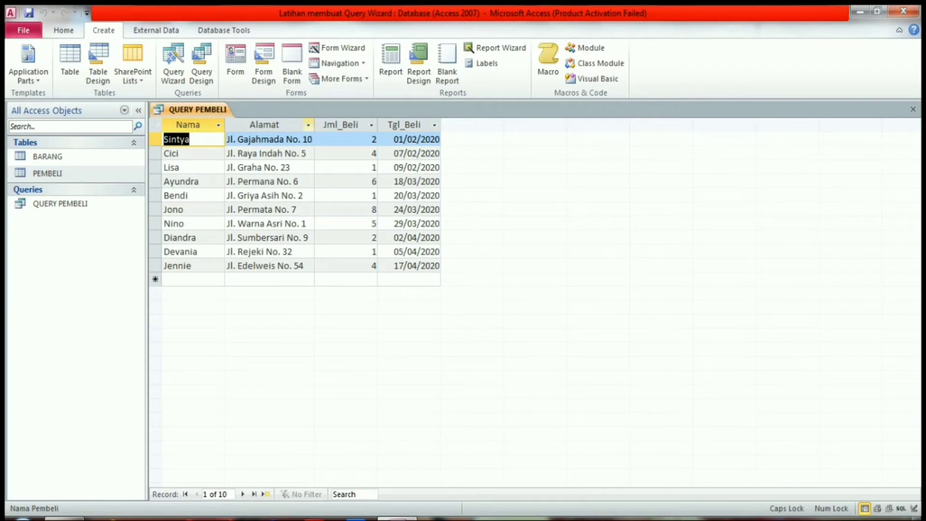
left_click_drag(314, 127, 317, 127)
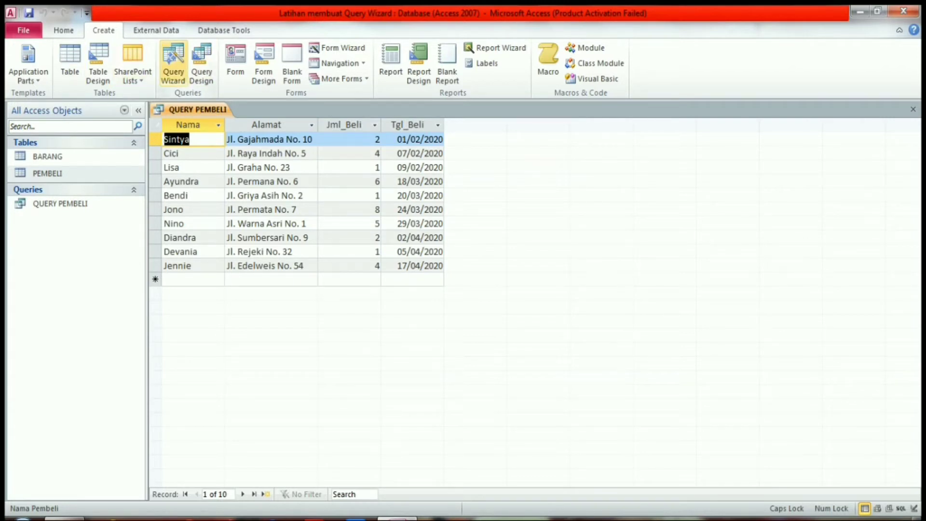
- Start another query with the Find Duplicates Query Wizard, searching the BARANG table
left_click(173, 62)
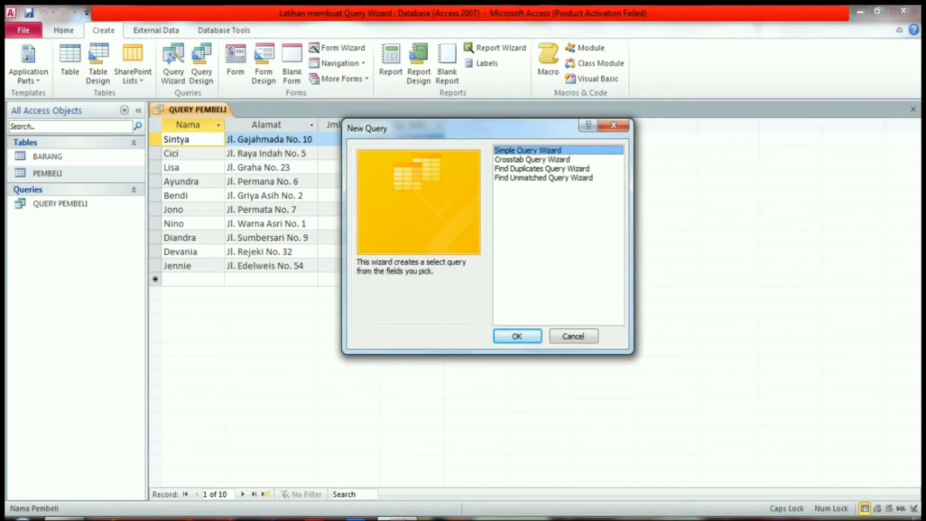
left_click(542, 169)
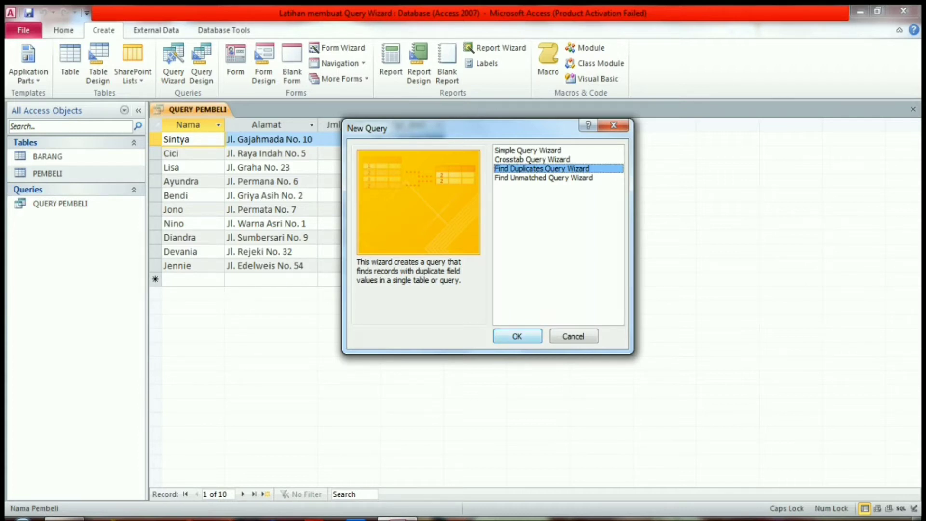
key("Return")
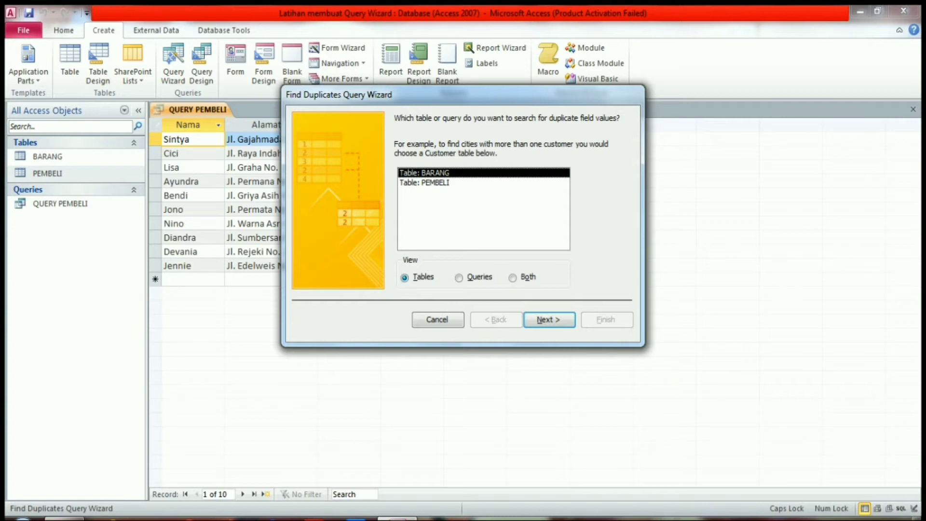
key("Return")
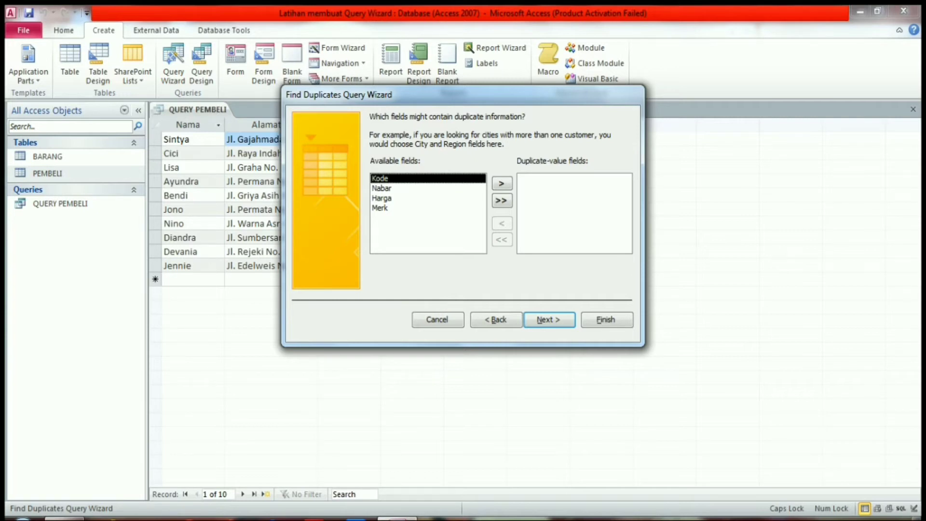
- Set Nabar as the duplicate-value field and include Kode, Harga and Merk as additional query fields
left_click(381, 188)
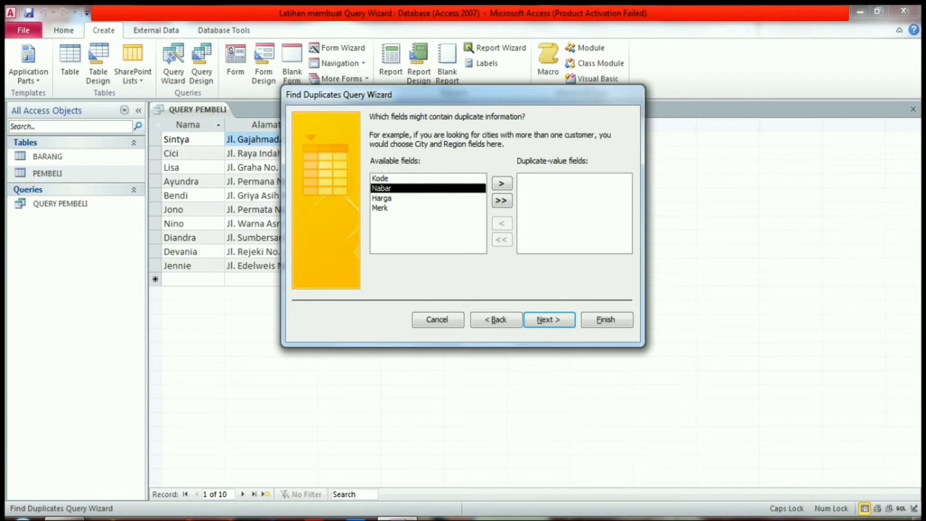
left_click(502, 184)
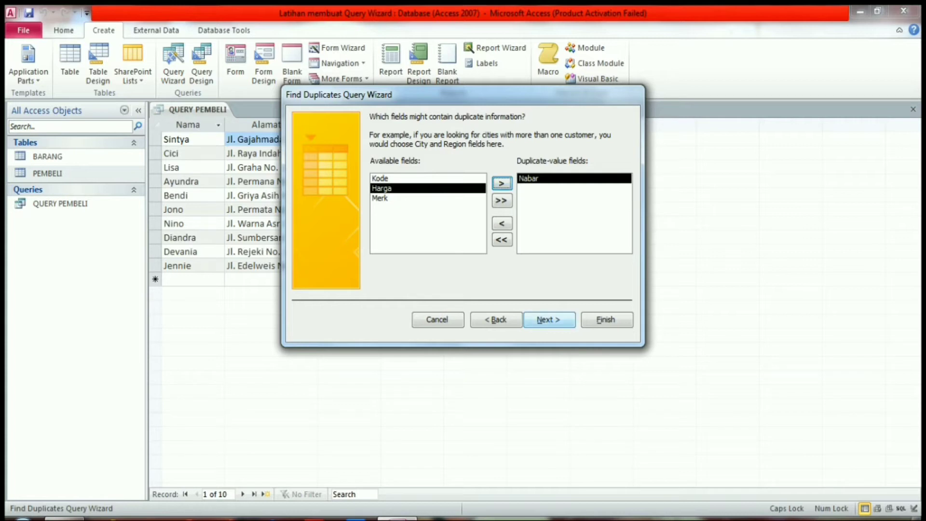
left_click(549, 319)
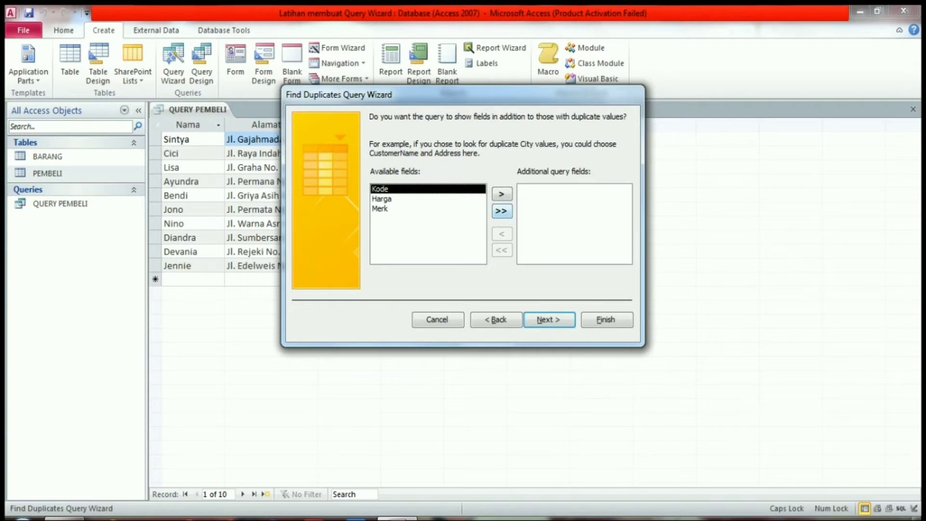
left_click(502, 211)
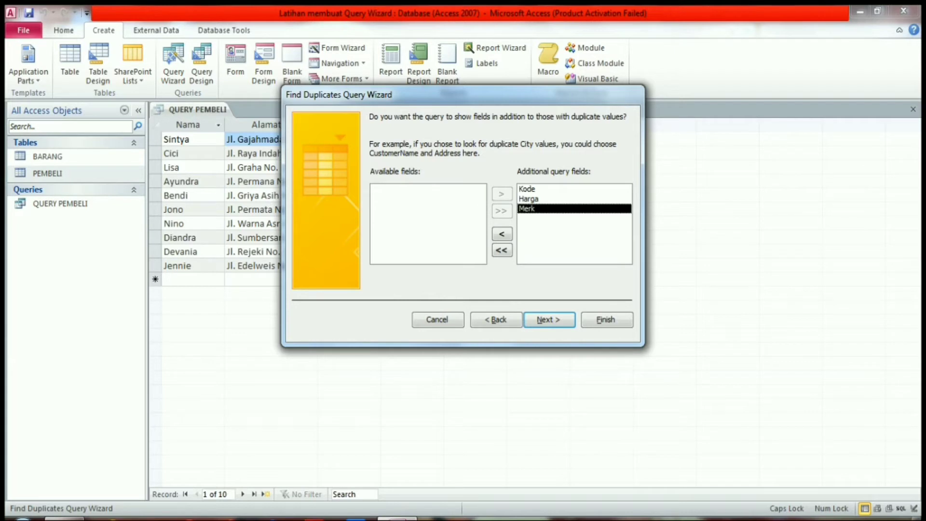
left_click(549, 320)
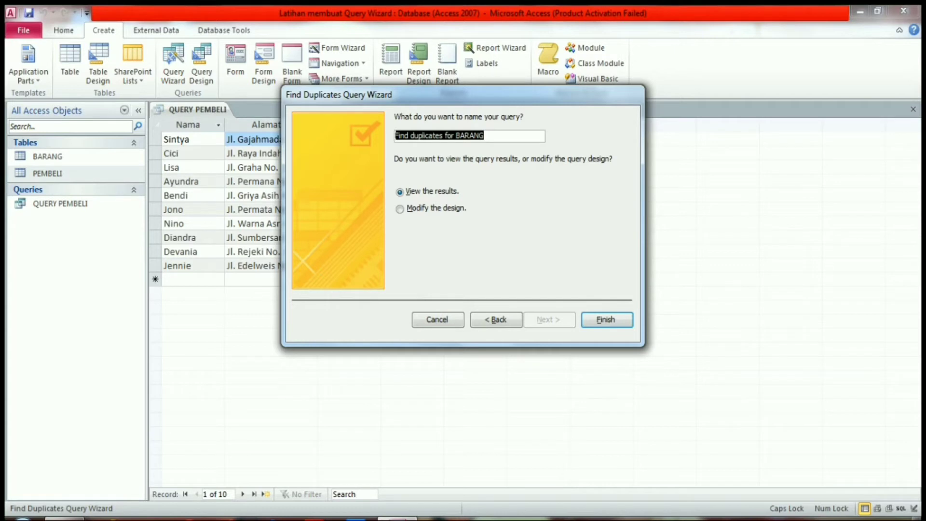
- Change the name of the find-duplicates query to Duplicates BARANG
left_click(486, 136)
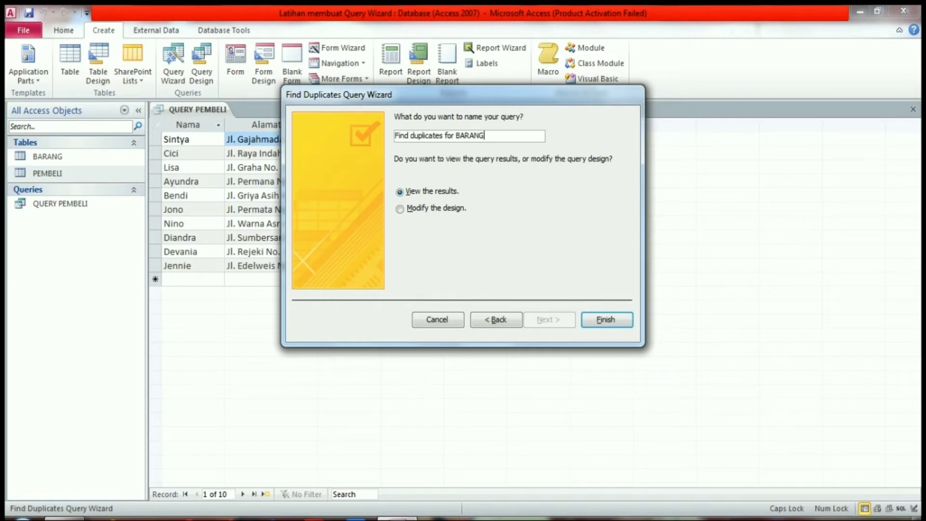
left_click(457, 136)
key("BackSpace")
key("BackSpace")
key("BackSpace")
key("BackSpace")
key("BackSpace")
key("BackSpace")
key("BackSpace")
key("BackSpace")
key("BackSpace")
key("BackSpace")
key("BackSpace")
key("BackSpace")
key("BackSpace")
key("BackSpace")
key("BackSpace")
key("BackSpace")
key("BackSpace")
key("BackSpace")
key("BackSpace")
key("BackSpace")
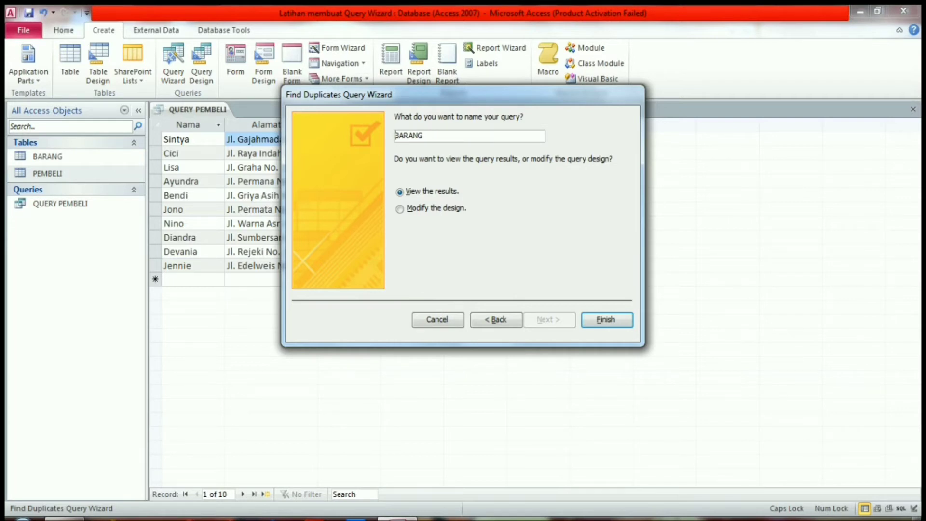
type("D")
key("Caps_Lock")
type("uplicates")
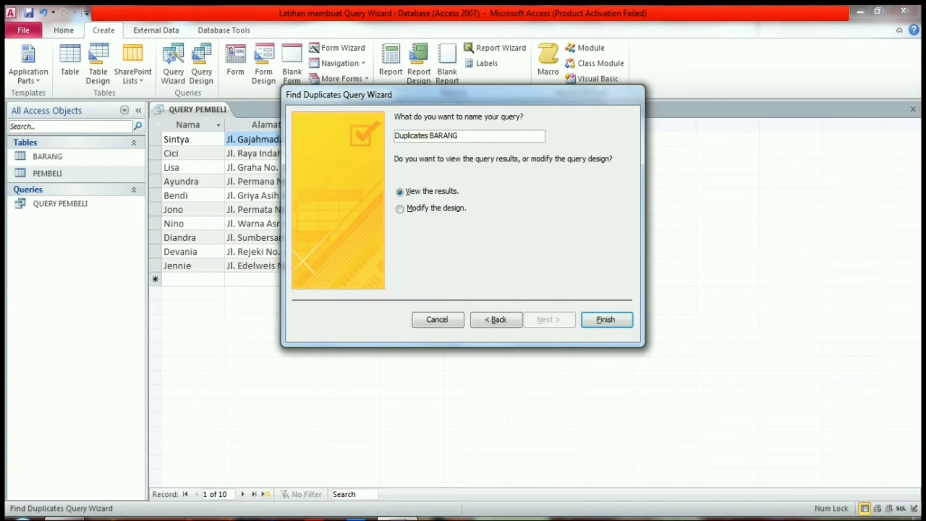
- Finish the wizard to view the query results, and open the BARANG table to compare its records with the query
left_click(607, 319)
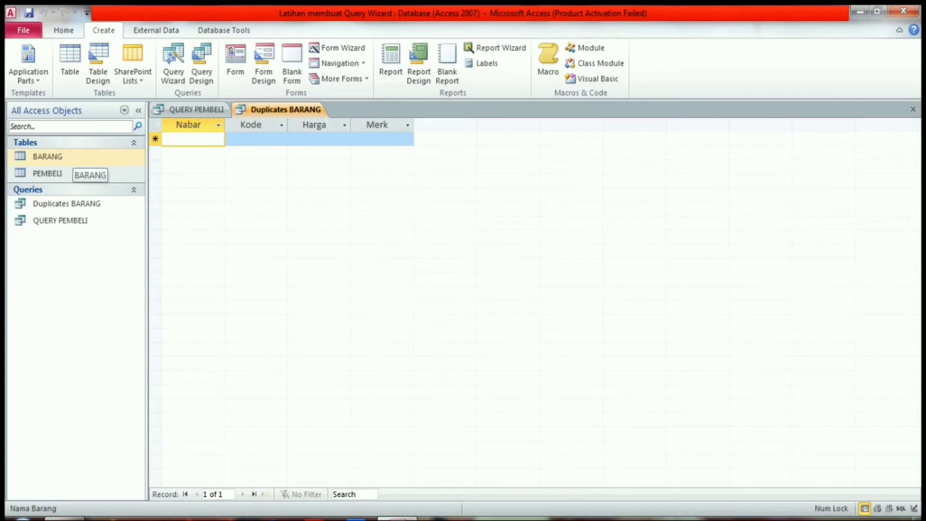
double_click(68, 157)
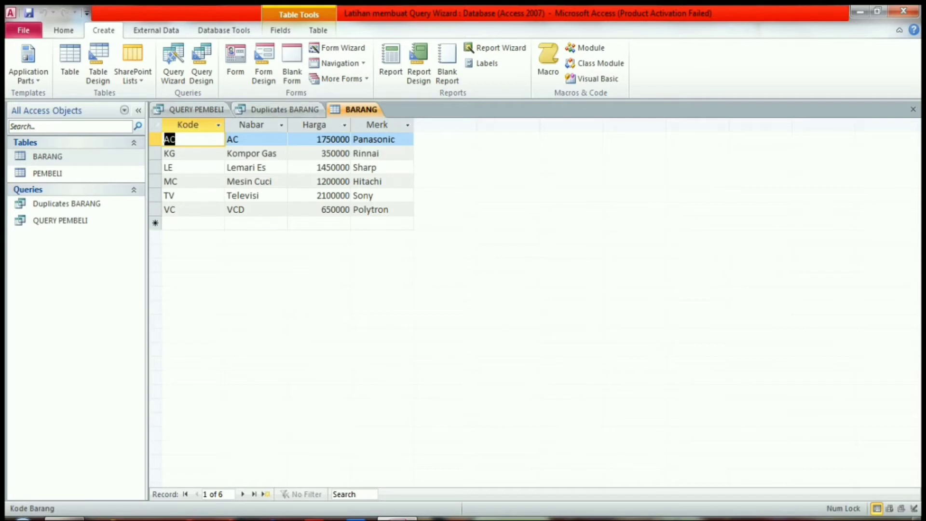
left_click(285, 109)
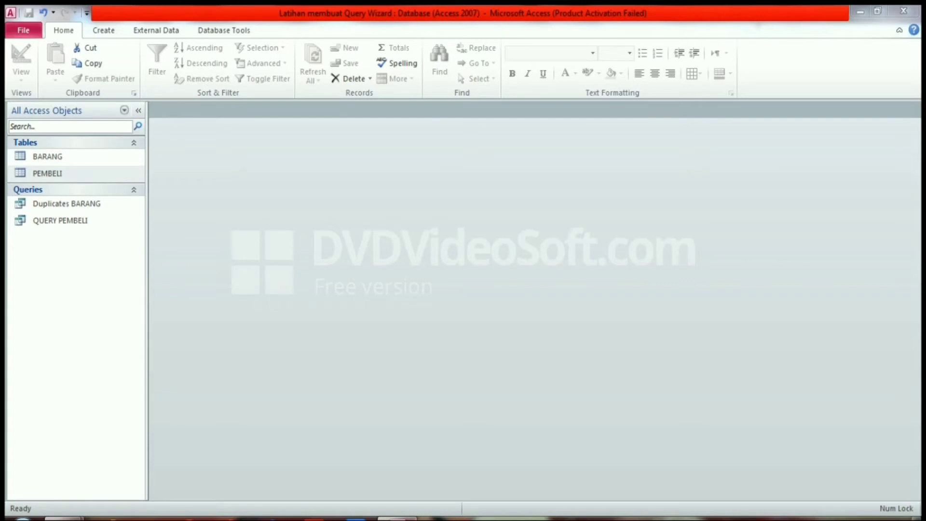
- Create a new table in Design View with a first field Id_faktur of data type AutoNumber
left_click(103, 31)
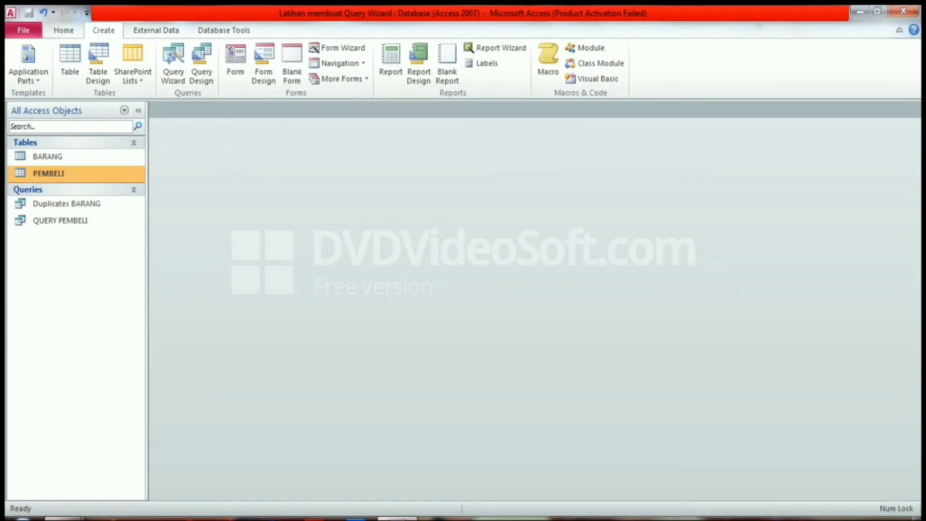
left_click(98, 63)
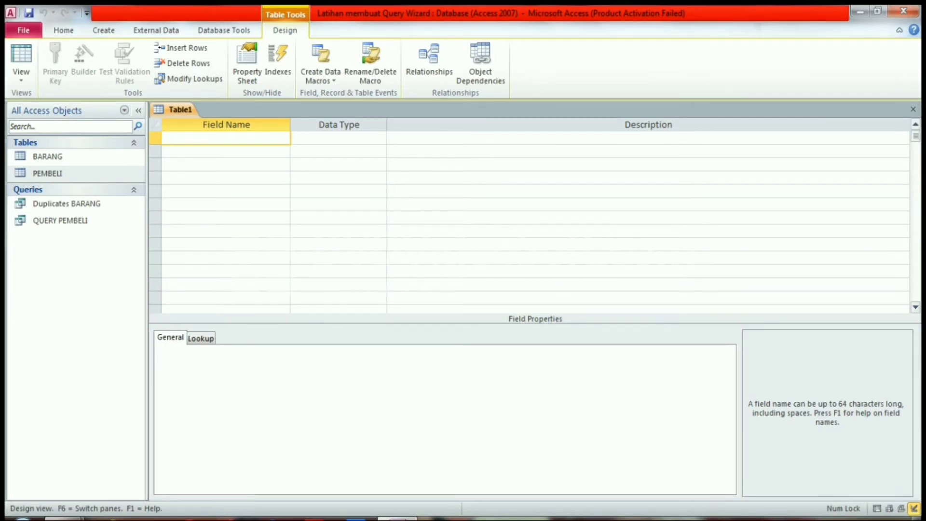
key("Caps_Lock")
type("I")
key("Caps_Lock")
type("d_faktur")
key("Tab")
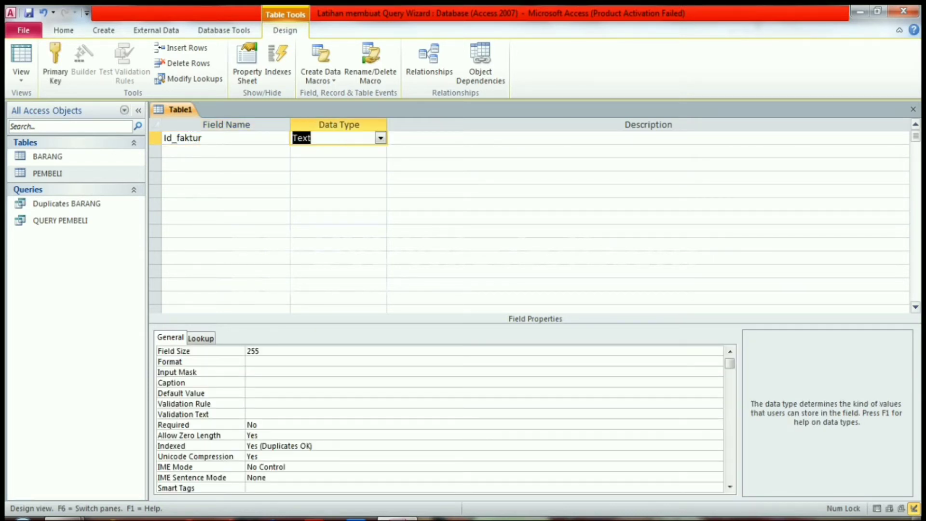
left_click(380, 138)
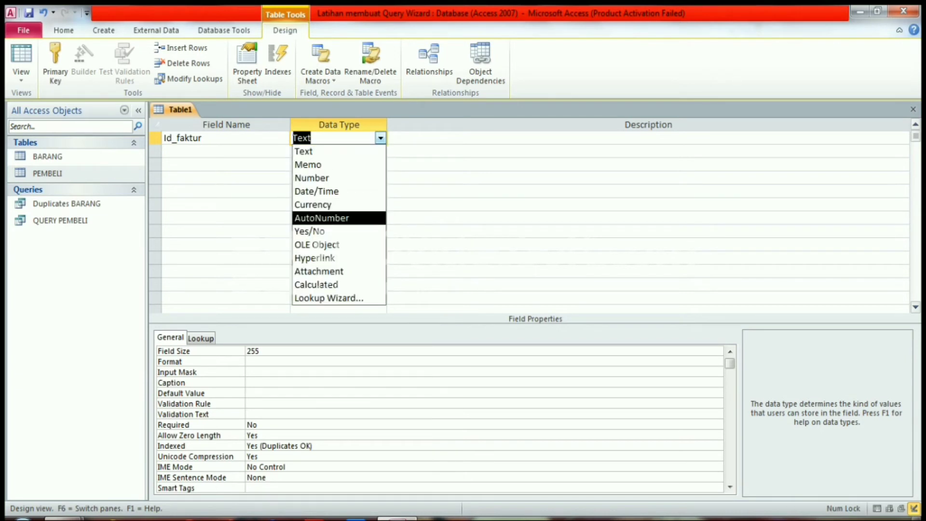
double_click(333, 218)
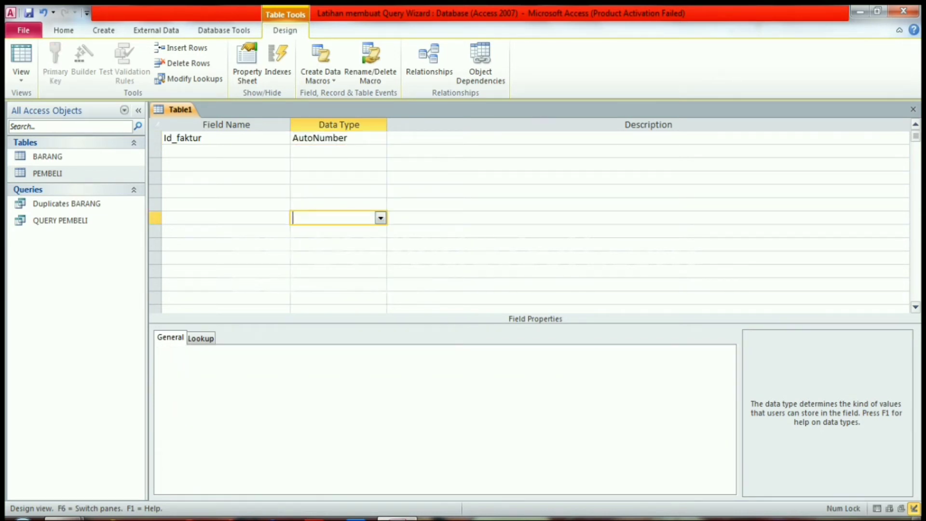
- Add a second field Kode_cust with the data type Number
left_click(226, 152)
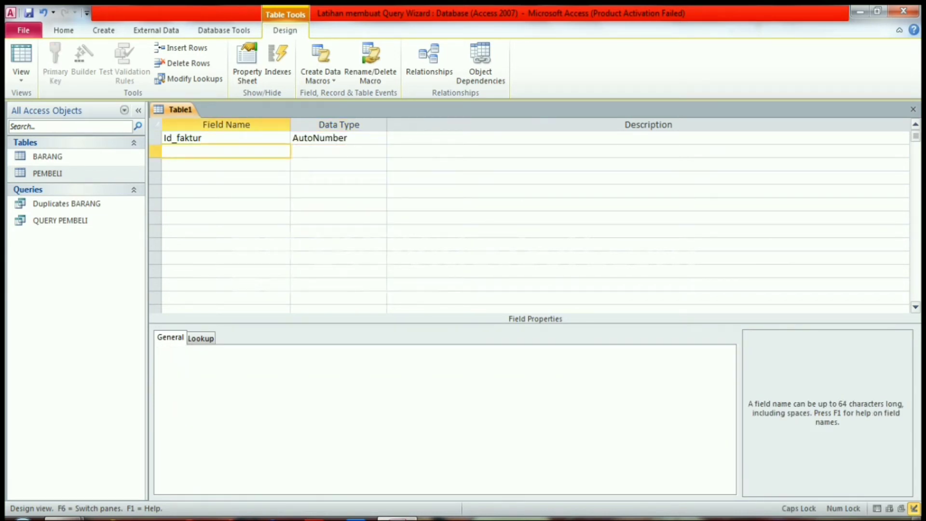
type("Kode_cust")
key("Tab")
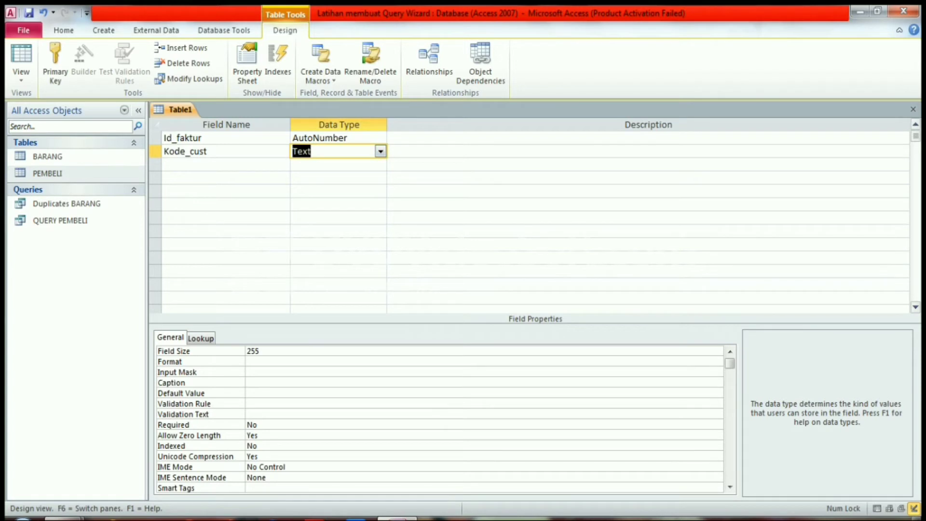
left_click(380, 151)
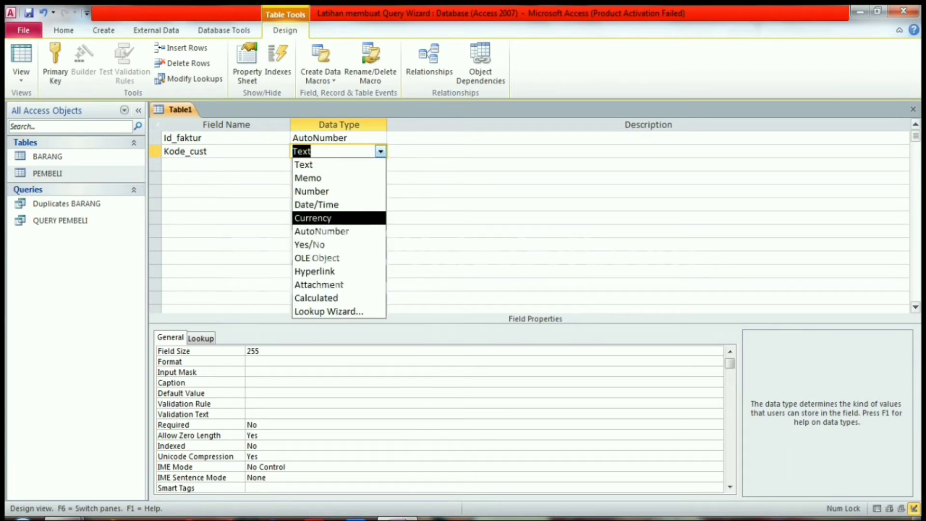
key("Up")
key("Return")
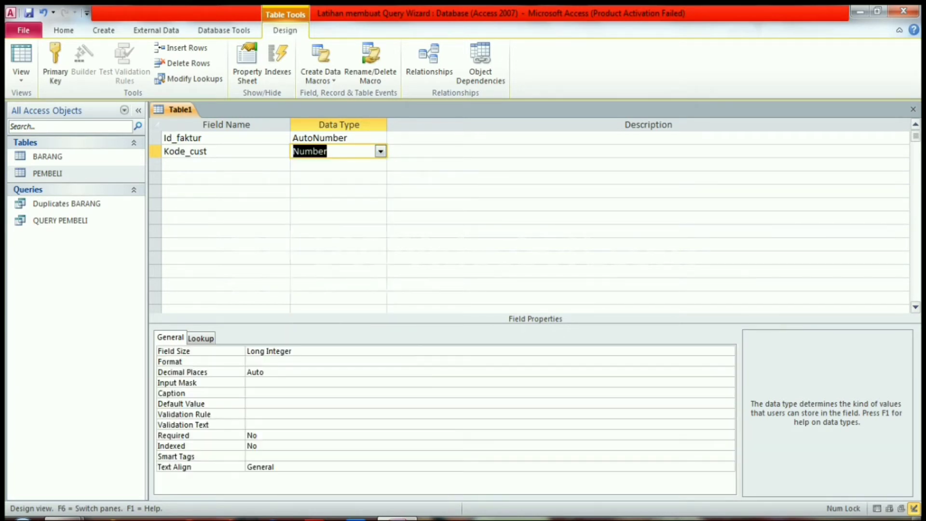
key("Tab")
- Add a third field Tgl_faktur with the data type Date/Time
key("Tab")
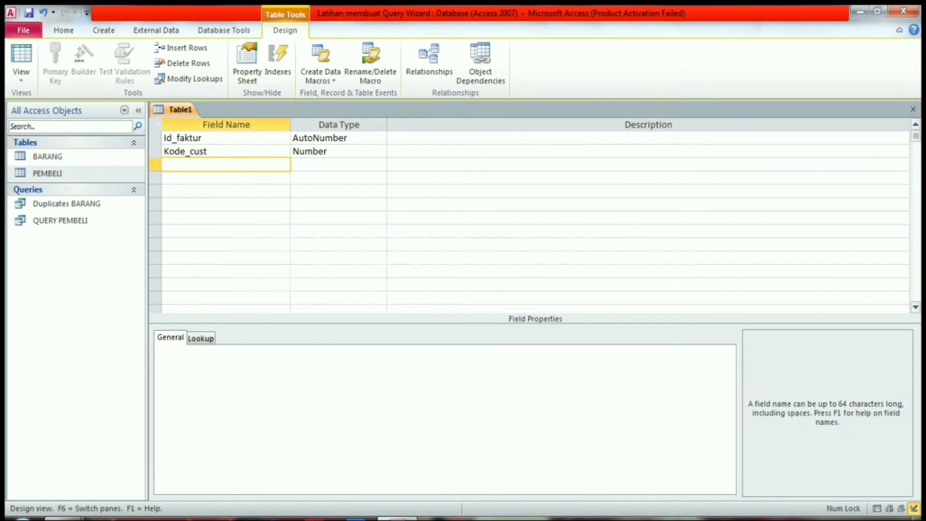
key("Caps_Lock")
type("T")
key("Caps_Lock")
type("gl_faktur")
key("Tab")
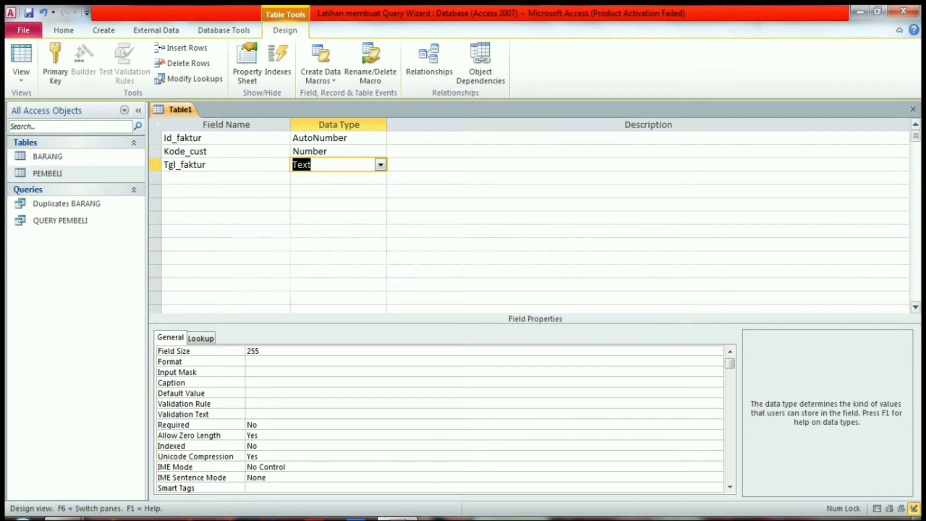
left_click(380, 164)
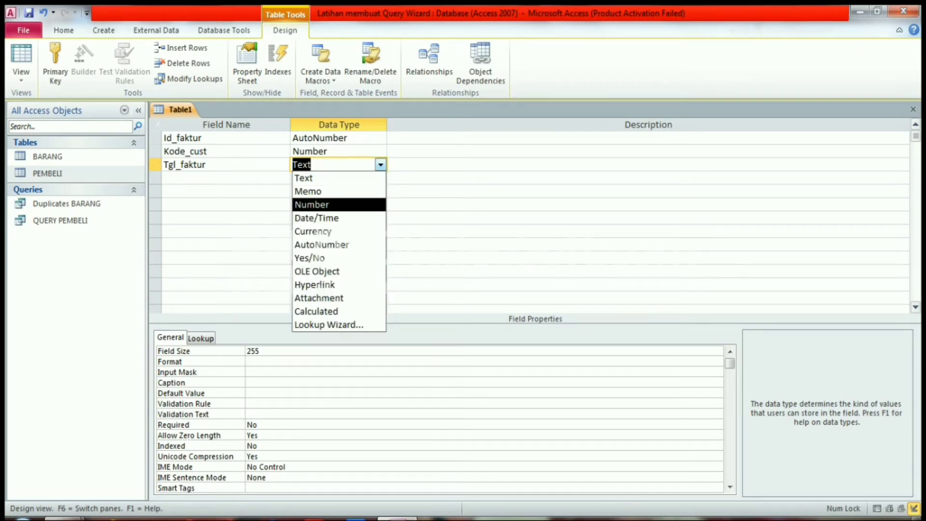
key("Down")
key("Return")
key("Tab")
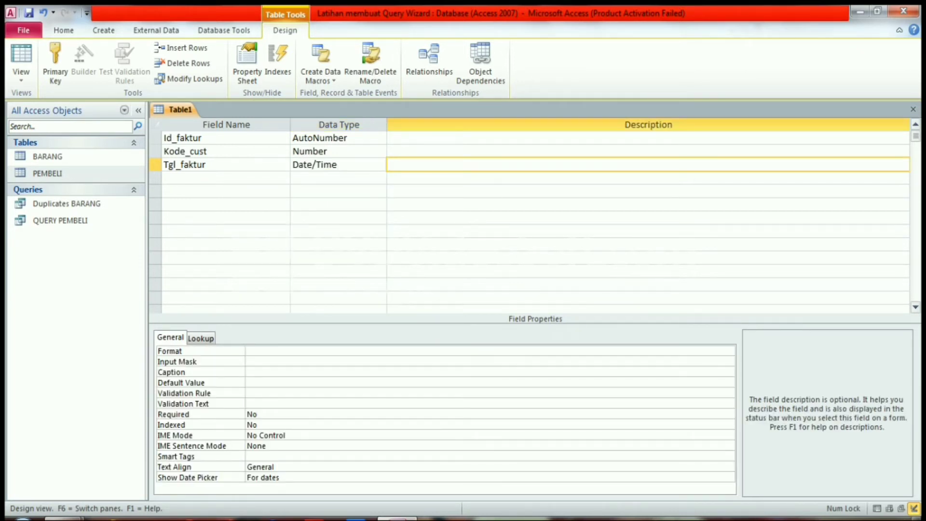
key("Tab")
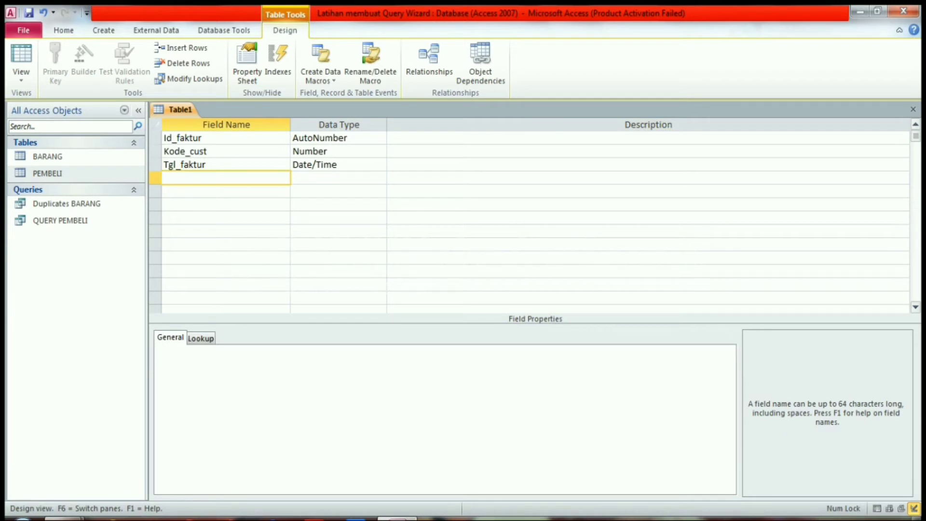
- Add a fourth field Total with the data type Currency
type("Total")
key("Tab")
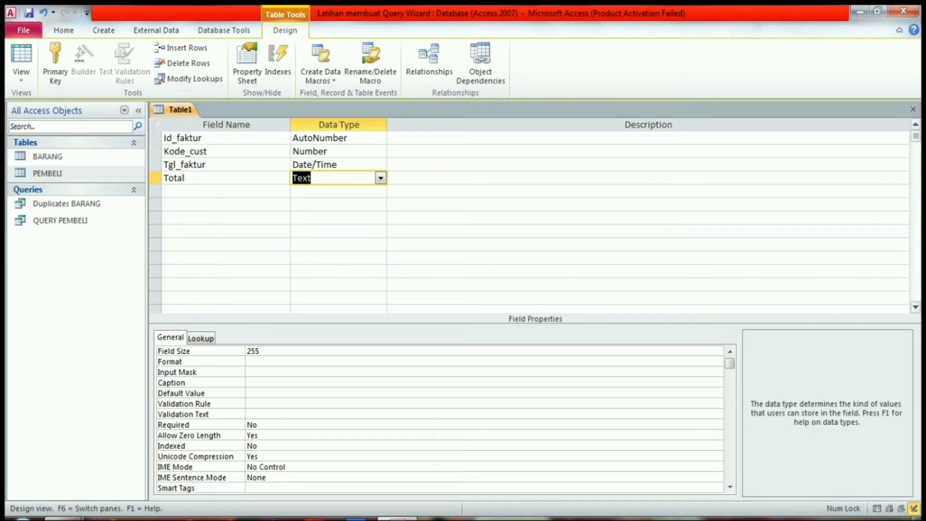
key("alt+Down")
key("Down")
key("Down")
key("Down")
key("Down")
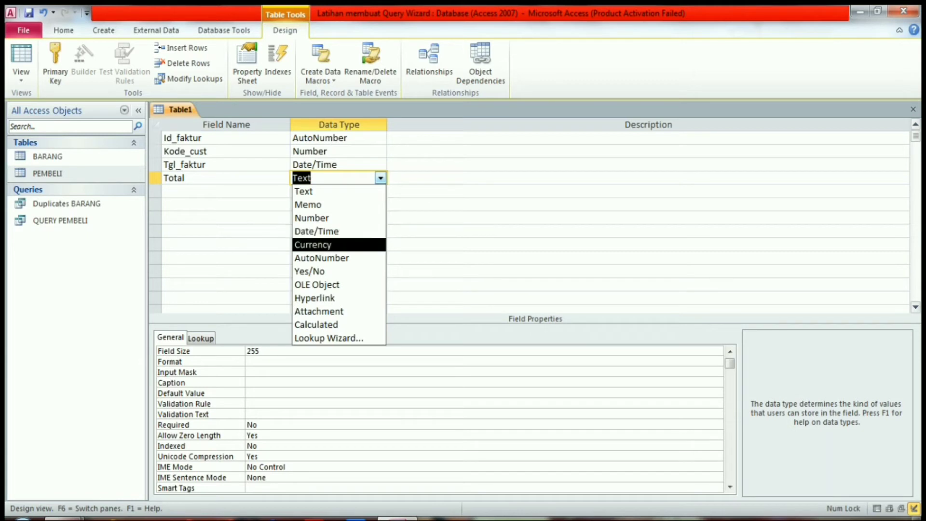
key("Return")
key("Tab")
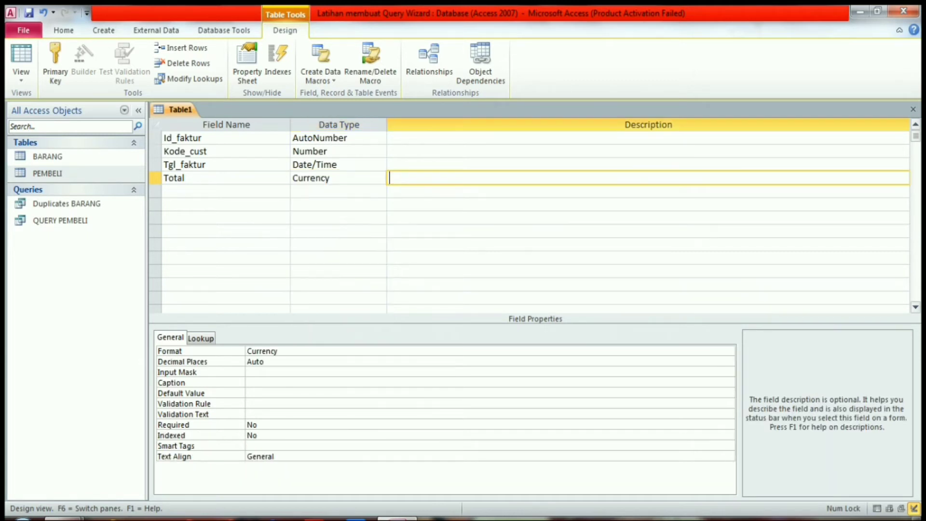
- Add a fifth field Keterangan with the data type Text
key("Tab")
key("Caps_Lock")
type("K")
key("Caps_Lock")
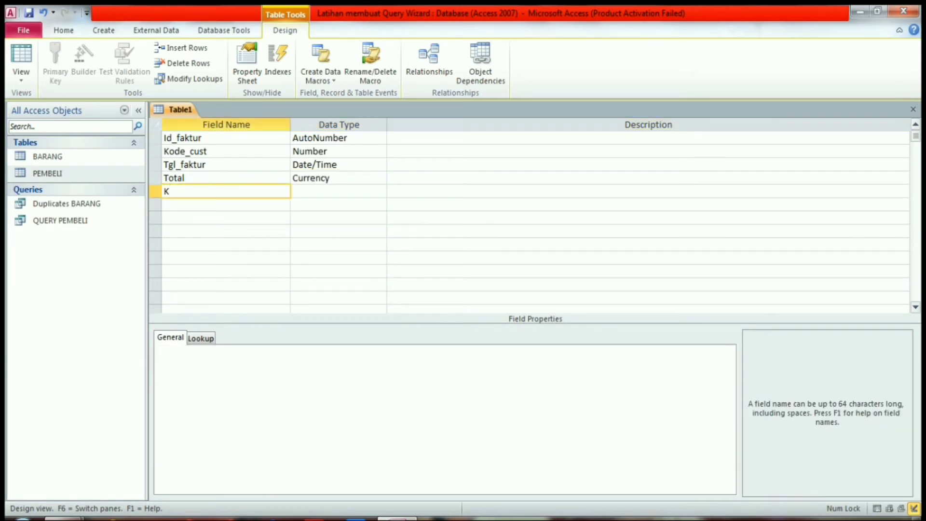
type("eterangan")
key("Tab")
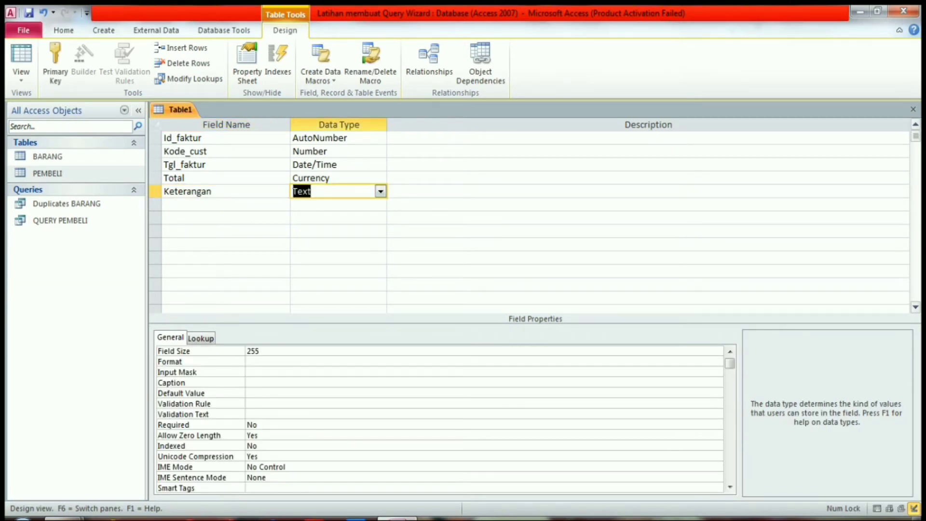
- Save the new table as FAKTUR without creating a primary key
right_click(169, 110)
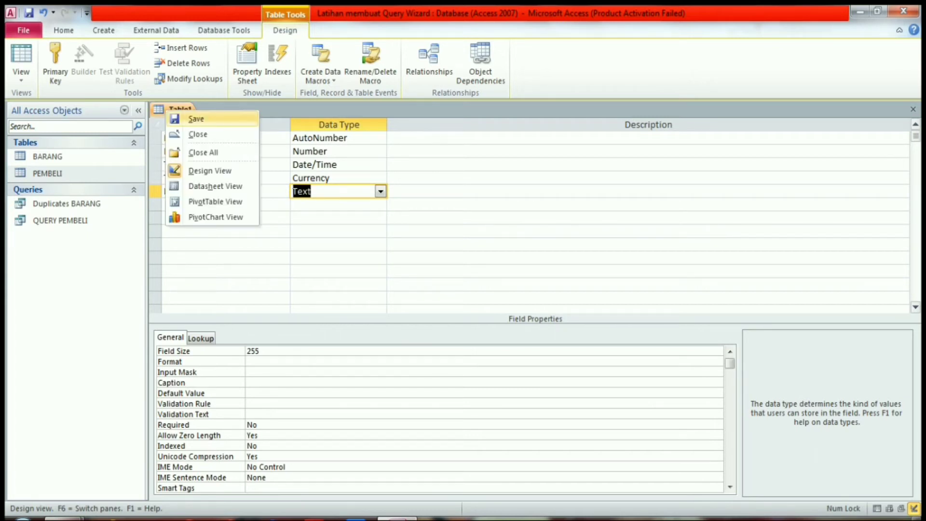
left_click(196, 118)
key("BackSpace")
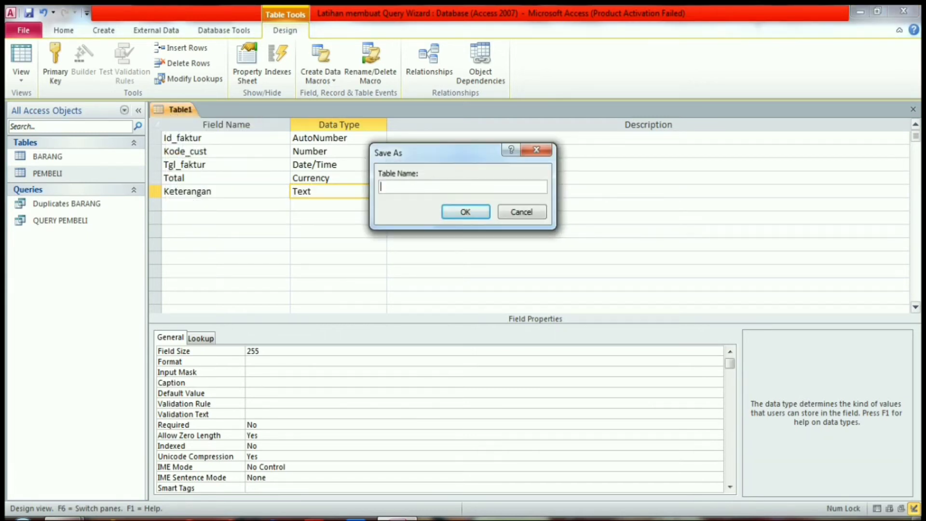
key("Caps_Lock")
type("FAKTUR")
key("Return")
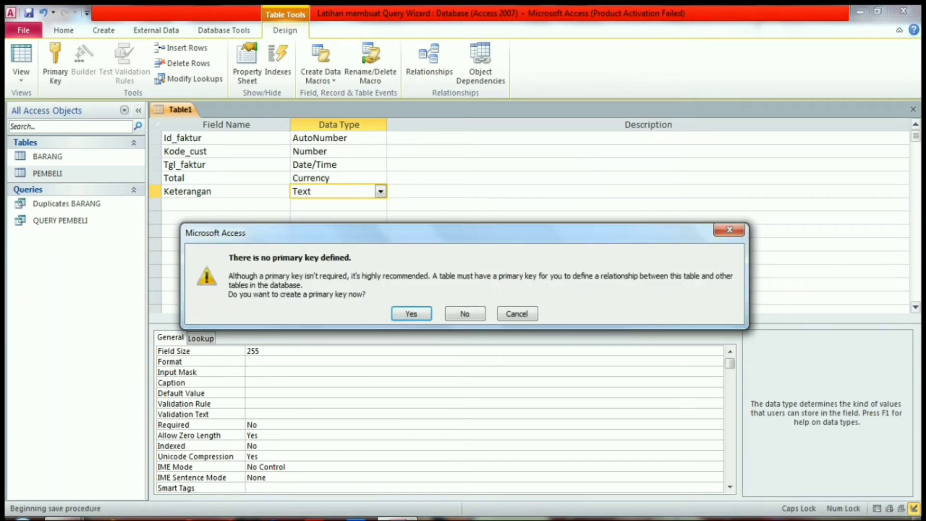
key("n")
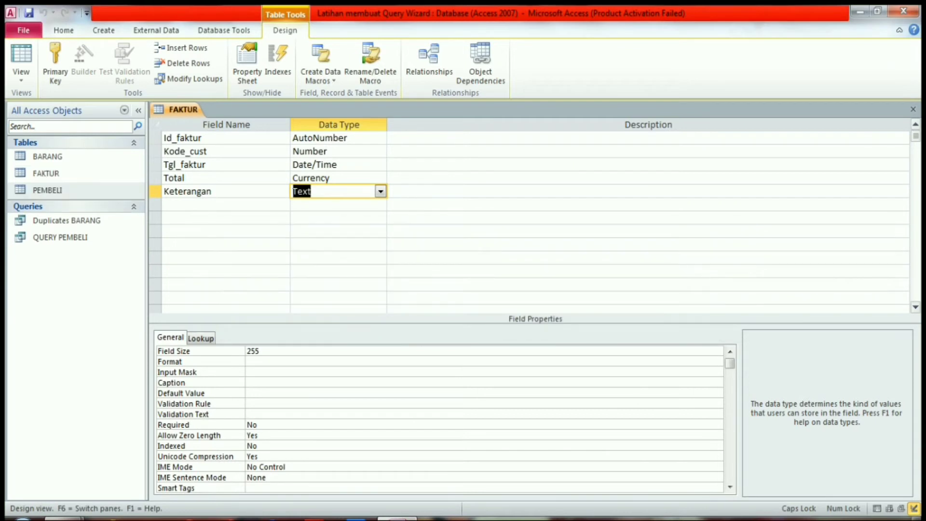
- Switch FAKTUR to Datasheet View and start the first record with Kode_cust 1 and Tgl_faktur 24/06/2020
right_click(192, 108)
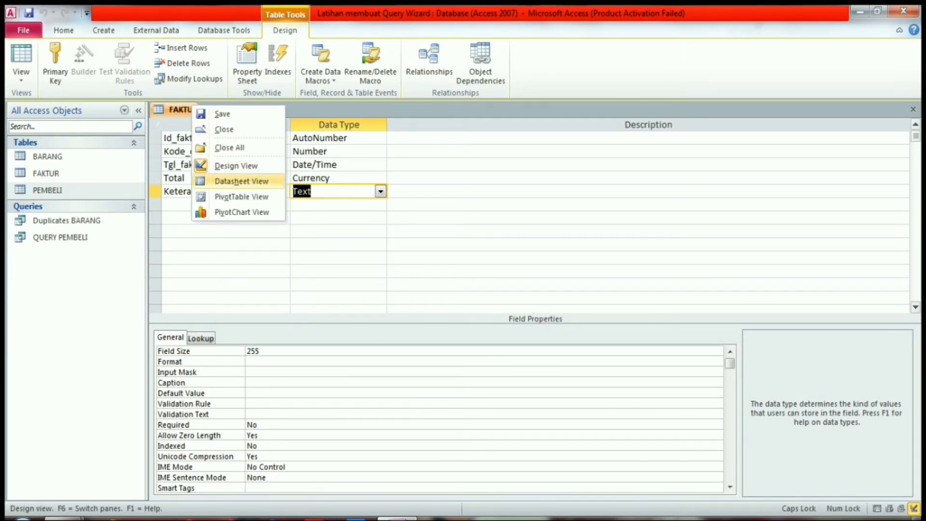
left_click(242, 181)
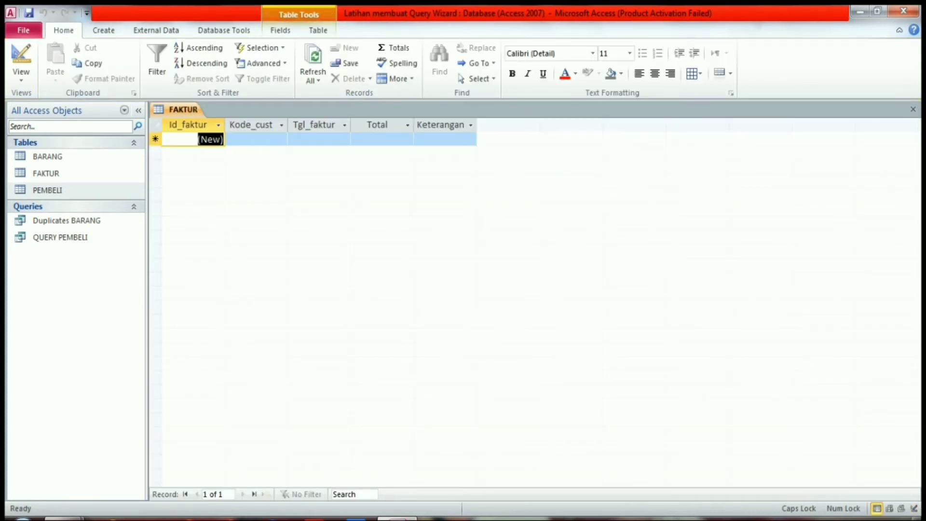
left_click(256, 139)
type("1")
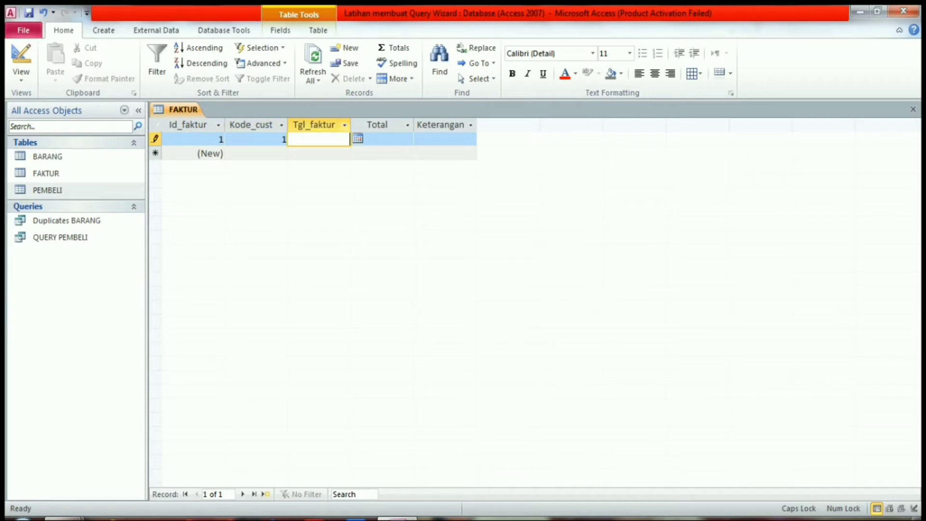
left_click(357, 139)
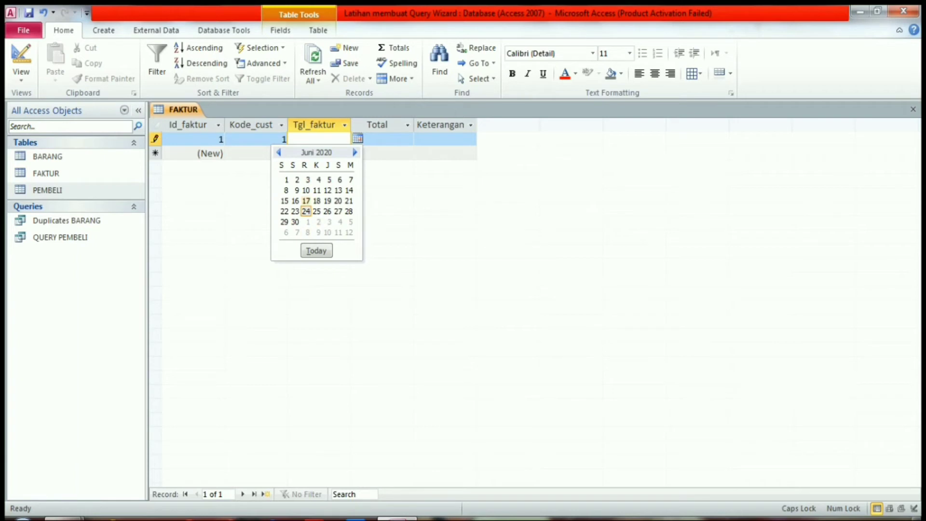
left_click(306, 211)
- Complete the first FAKTUR record with Total 1,500,000 and Keterangan Lunas
left_click(381, 140)
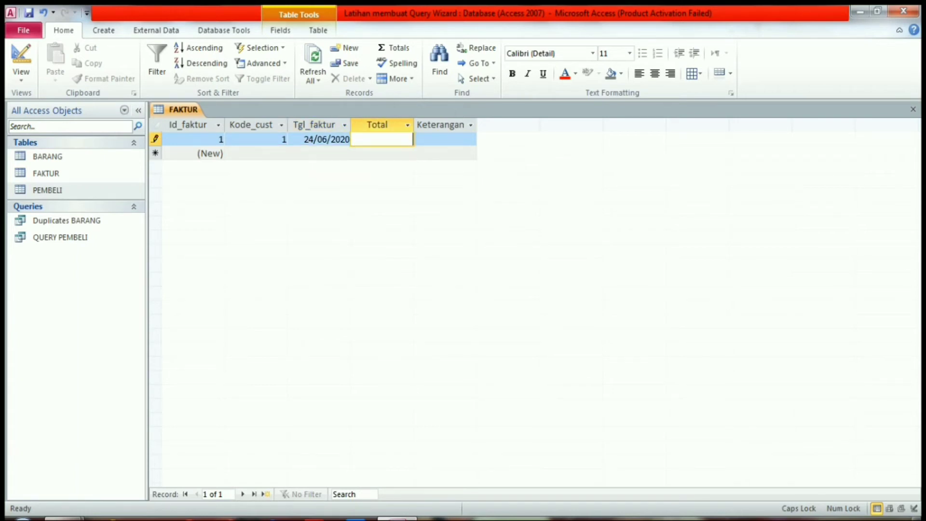
type("1,500,0")
type("00000")
key("Tab")
type("IUNAS")
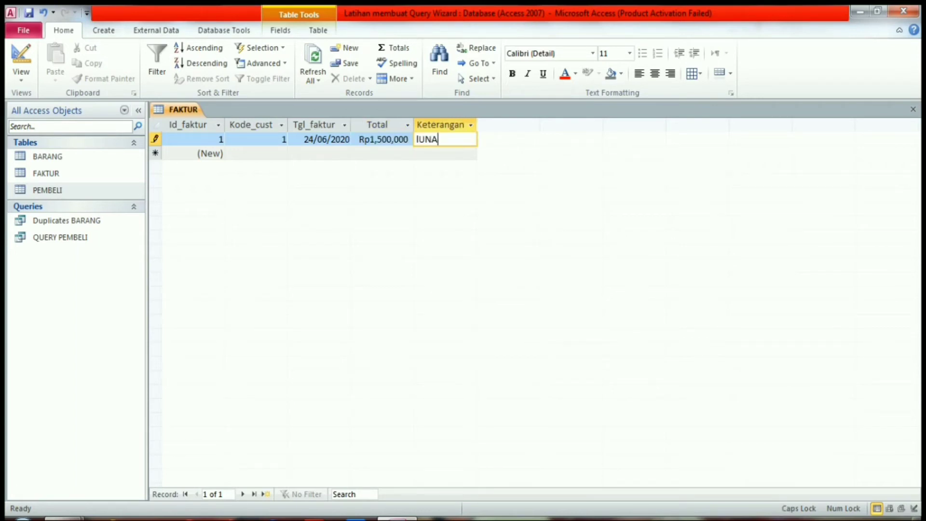
key("BackSpace")
key("BackSpace")
key("BackSpace")
key("BackSpace")
key("BackSpace")
type("L")
key("Caps_Lock")
type("unas")
key("Tab")
- Start the second FAKTUR record with Kode_cust 2 and Tgl_faktur 25/06/2020
key("Tab")
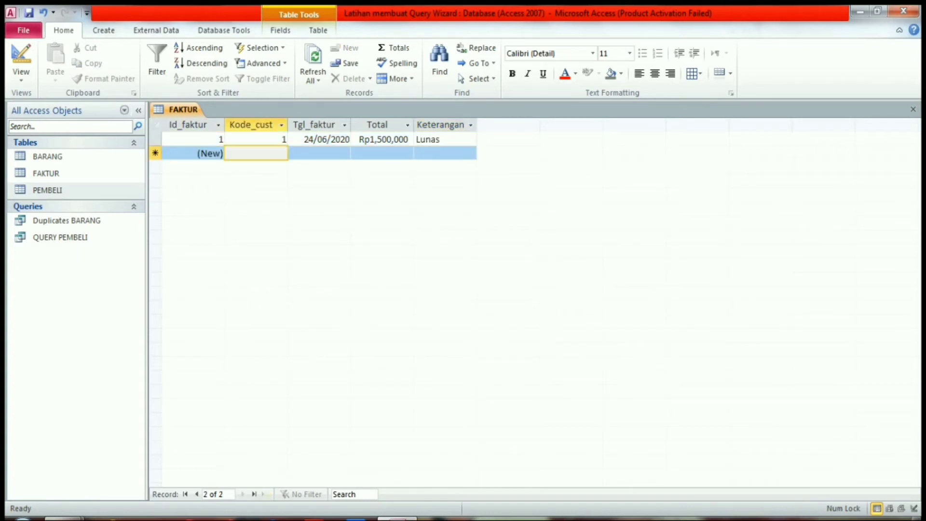
type("2")
key("Tab")
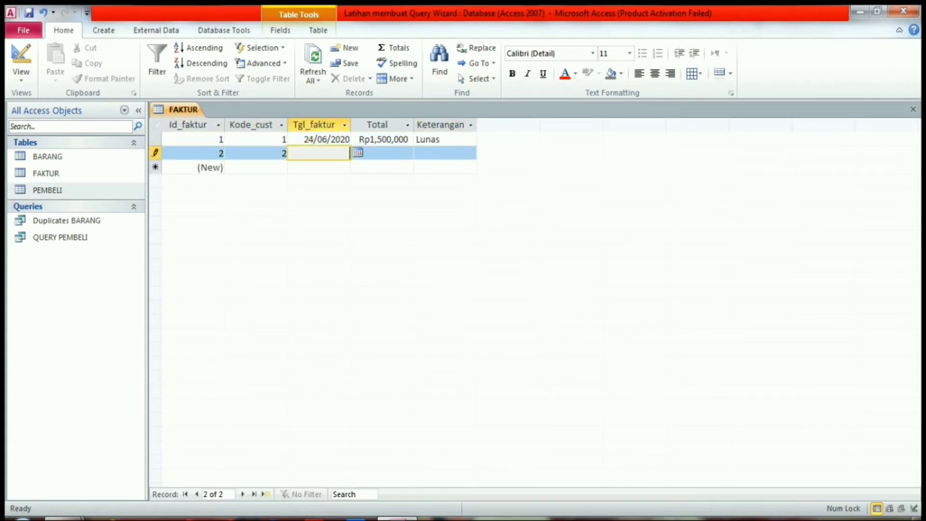
left_click(358, 152)
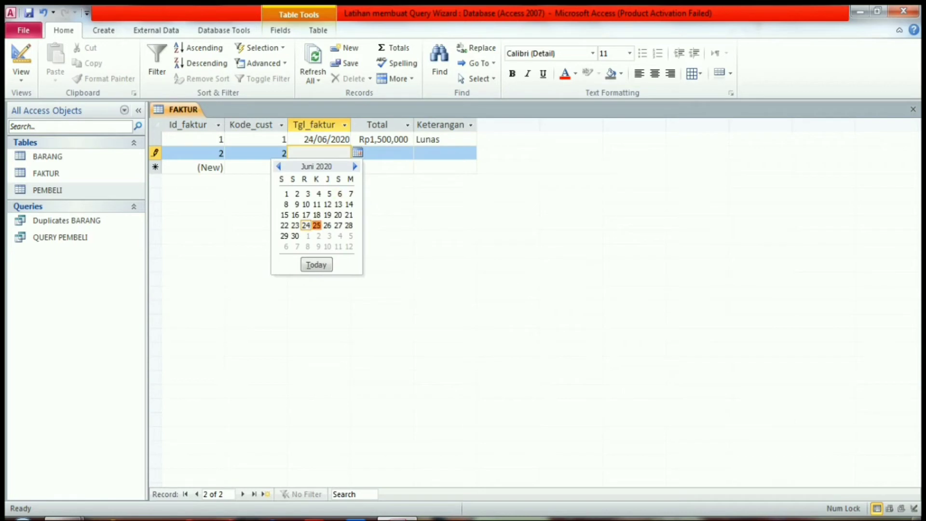
left_click(317, 225)
key("Tab")
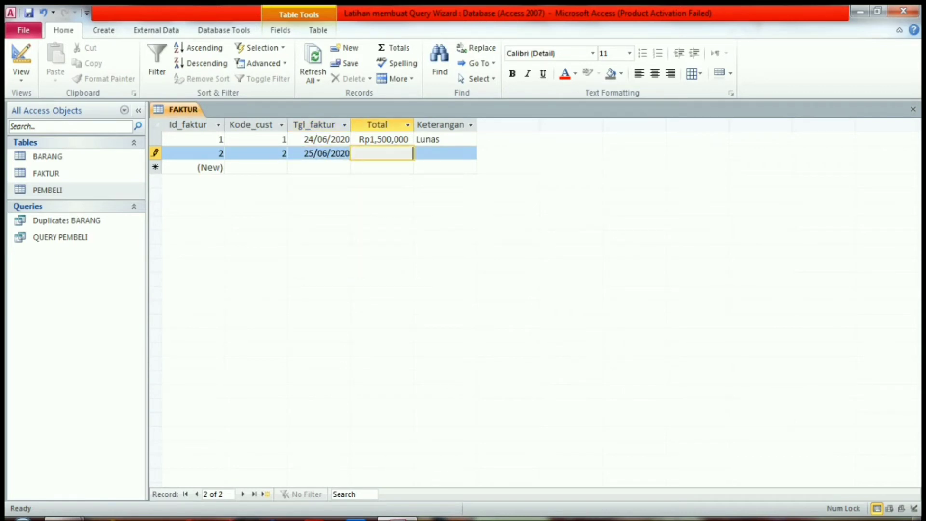
- Complete the second record with Total 3,000,000 and Keterangan Lunas
type("3000000")
key("Tab")
key("Caps_Lock")
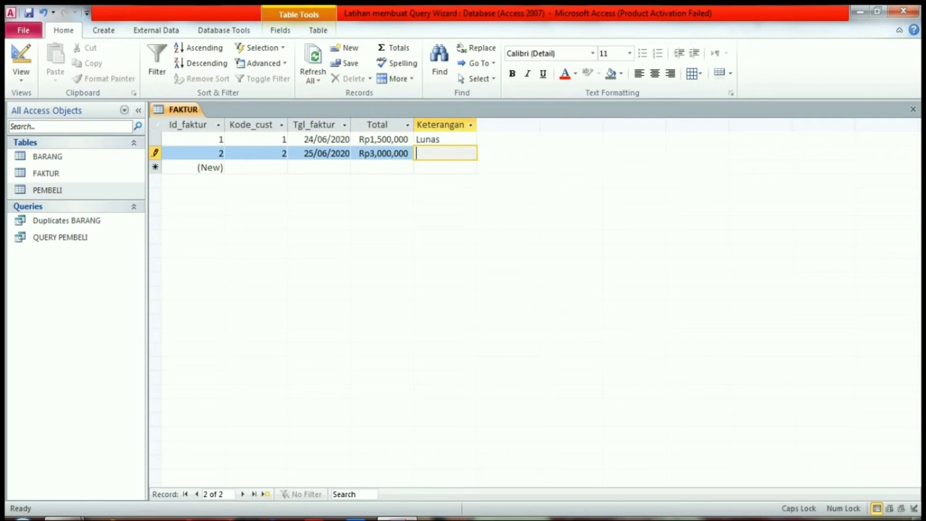
type("L")
key("Caps_Lock")
type("unas")
key("Tab")
key("Tab")
- Start the third FAKTUR record with Kode_cust 3 and Tgl_faktur 26/06/2020
type("3")
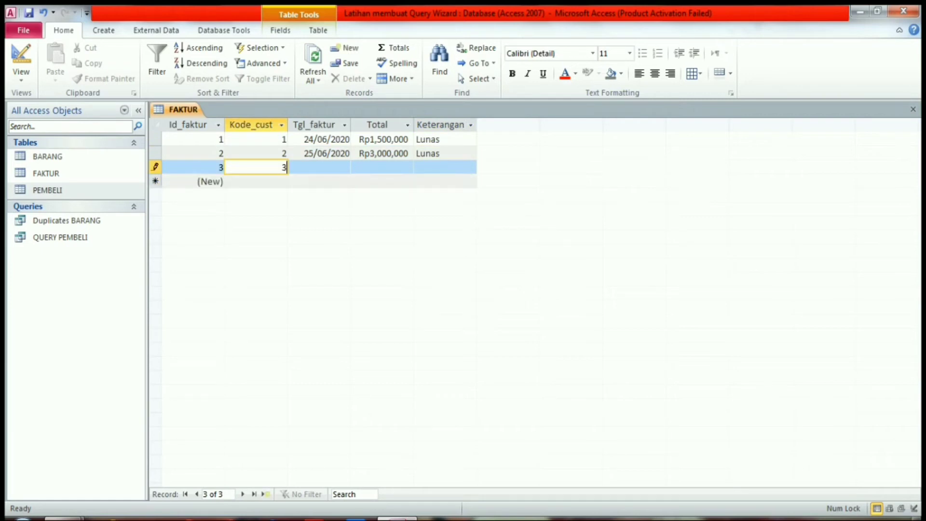
key("Tab")
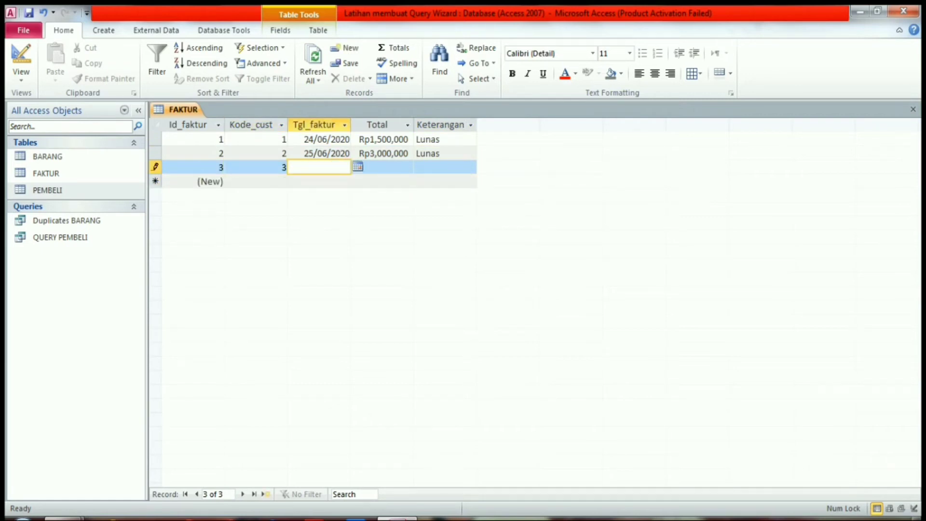
key("alt+Down")
left_click(327, 239)
key("Tab")
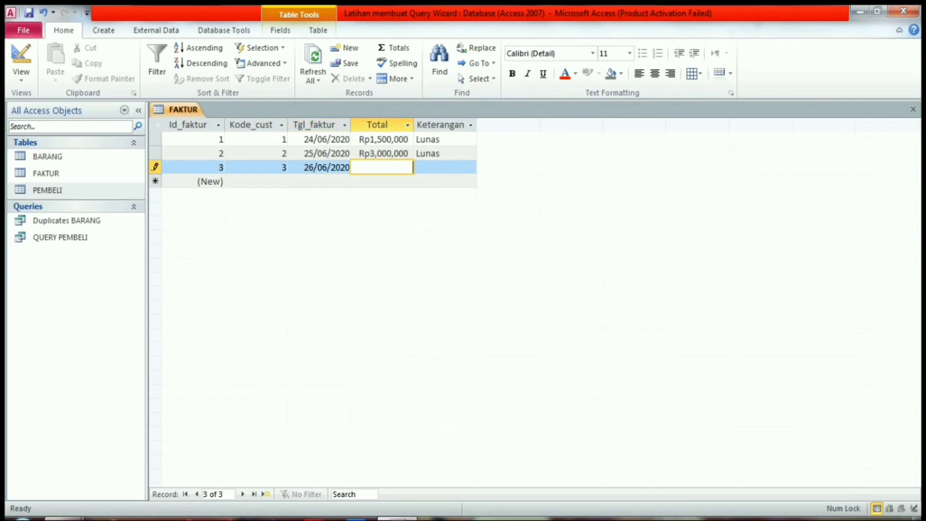
- Complete the third record with Total 8,000,000 and Keterangan Lunas
type("8,000,00")
type("0")
key("Tab")
key("Caps_Lock")
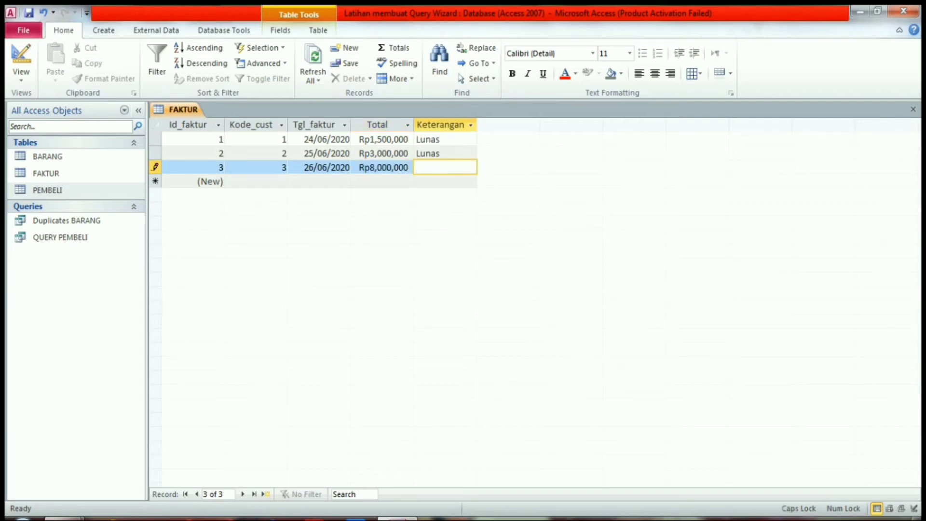
type("L")
key("Caps_Lock")
type("unas")
key("Tab")
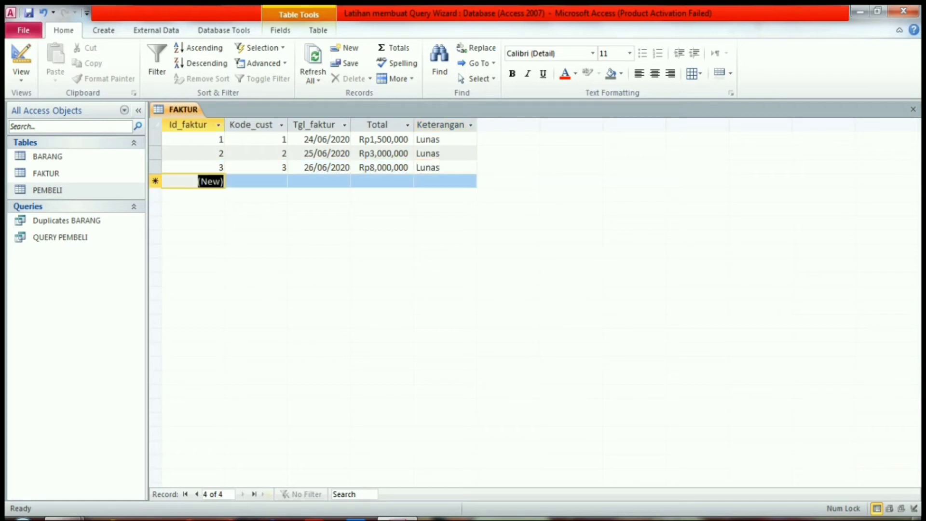
- Start the fourth FAKTUR record with Kode_cust 4 and Tgl_faktur 27/06/2020
key("Tab")
type("4")
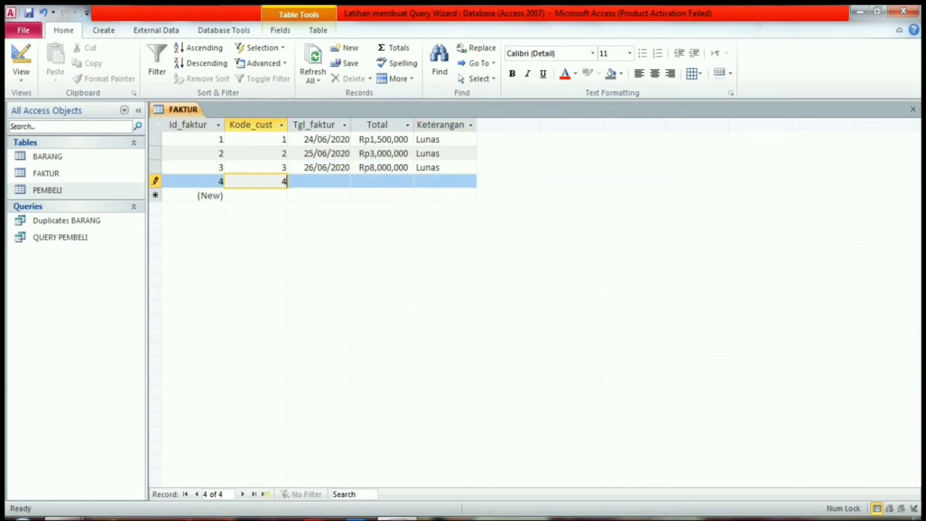
key("Tab")
left_click(381, 195)
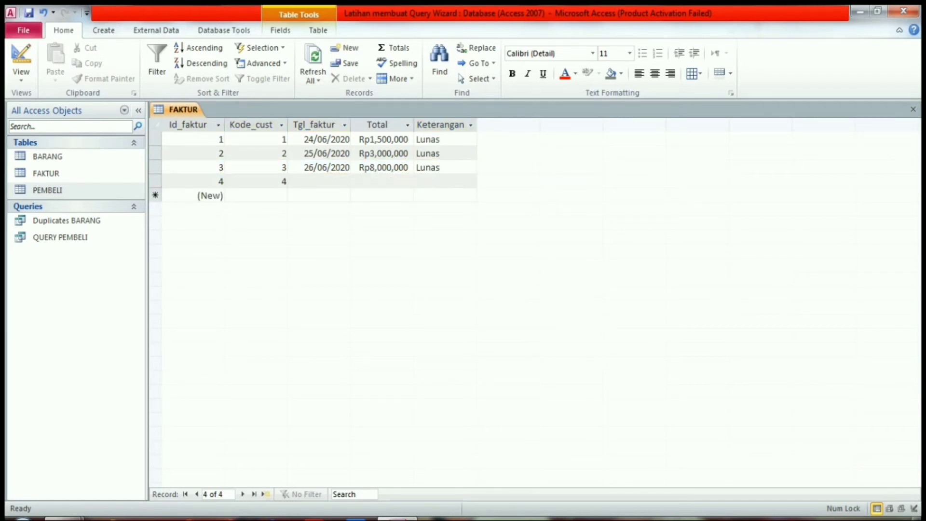
left_click(319, 182)
left_click(357, 181)
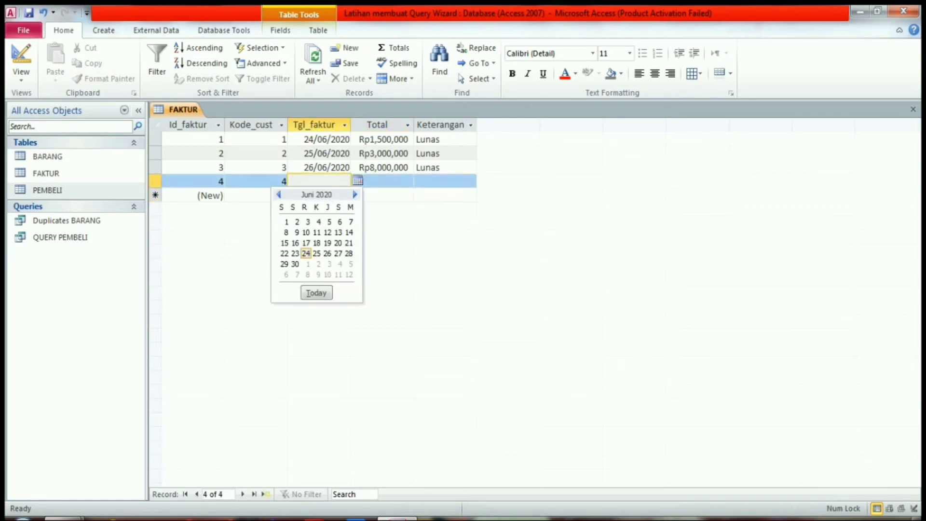
left_click(340, 253)
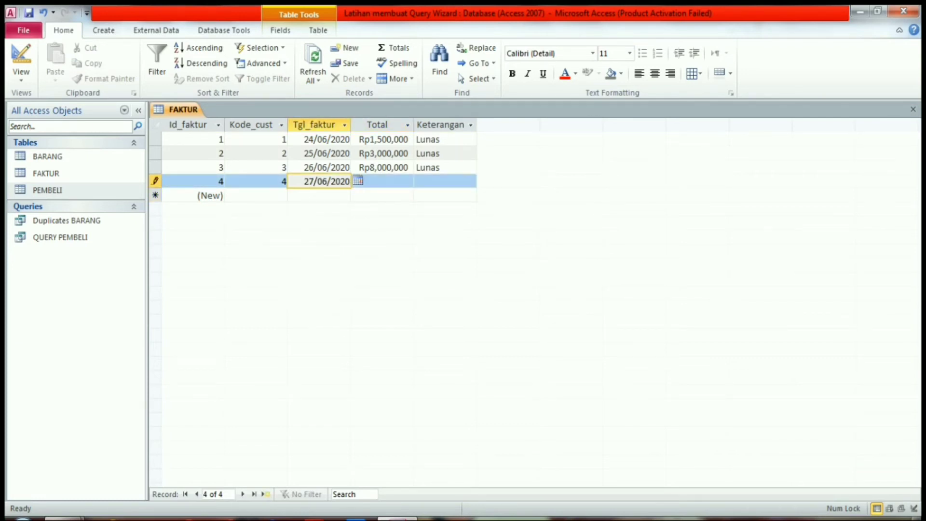
- Complete the fourth record with Total 4,250,000 and Keterangan Lunas
left_click(382, 182)
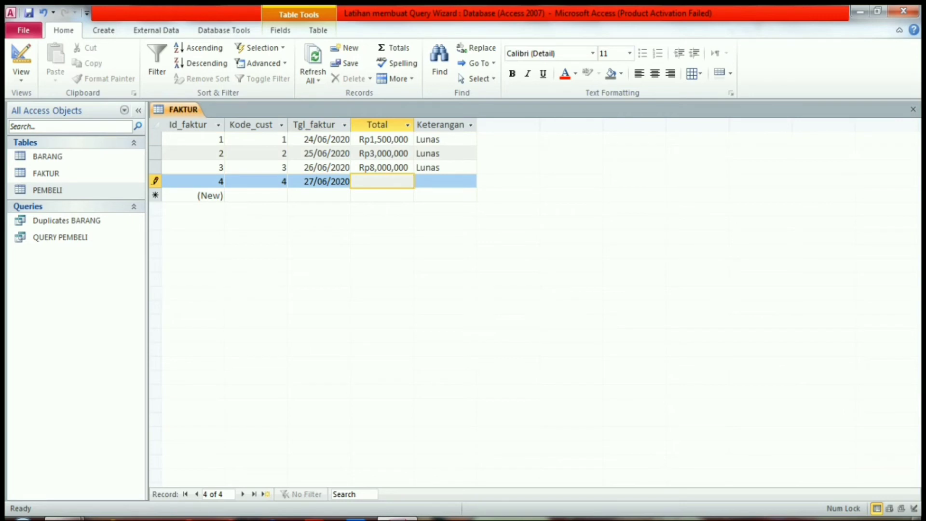
type("4250000")
key("Tab")
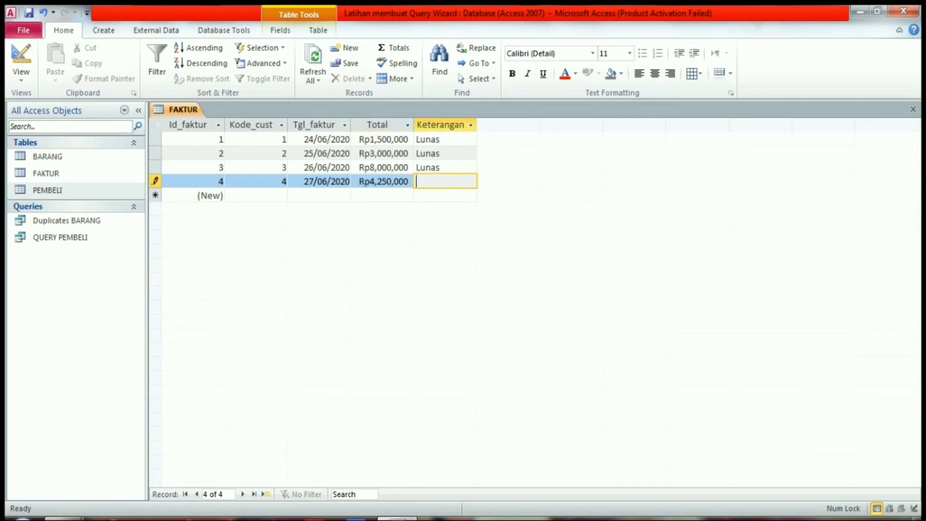
key("Caps_Lock")
type("L")
key("Caps_Lock")
type("unas")
key("Tab")
- Start the fifth FAKTUR record with Kode_cust 5 and Tgl_faktur 28/06/2020
key("Tab")
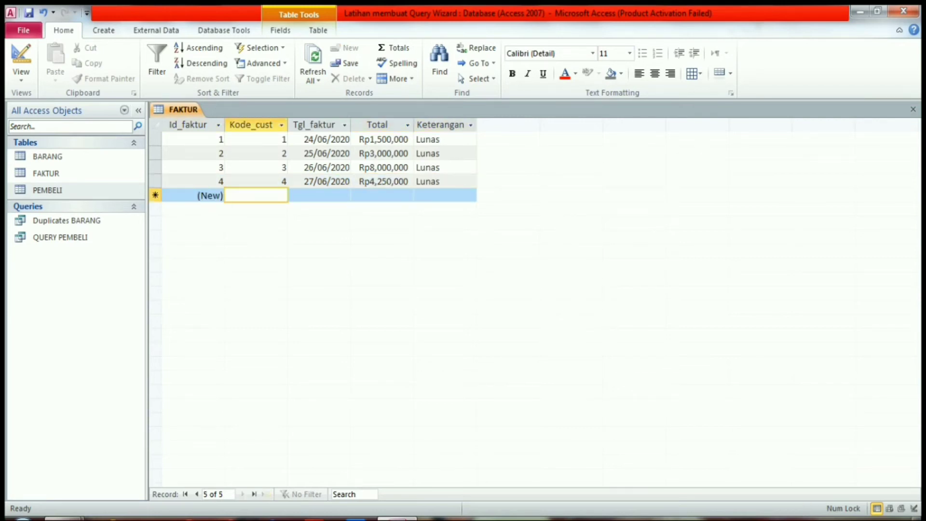
type("5")
key("Tab")
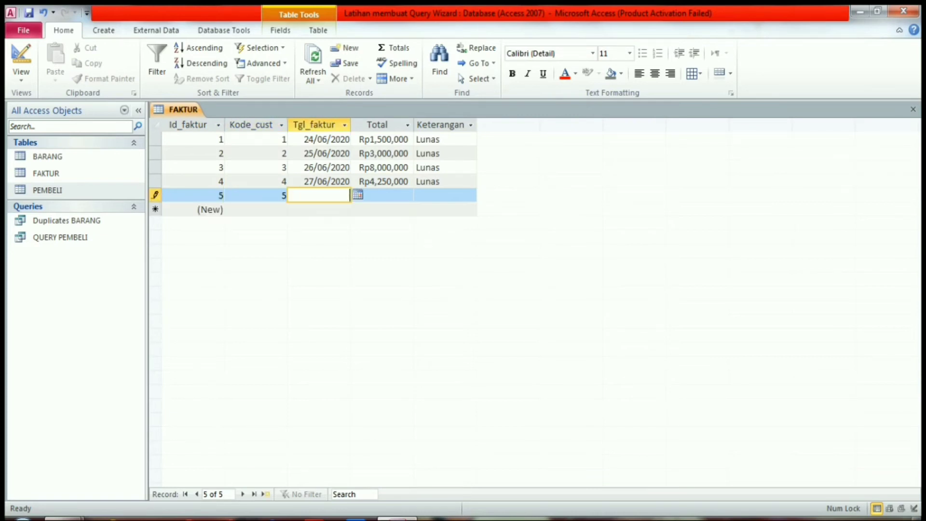
left_click(357, 195)
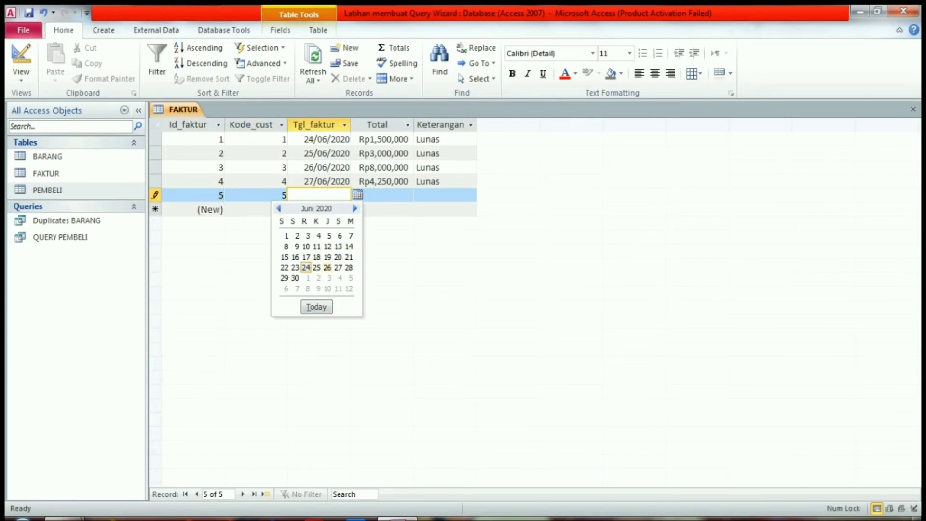
left_click(349, 267)
key("Tab")
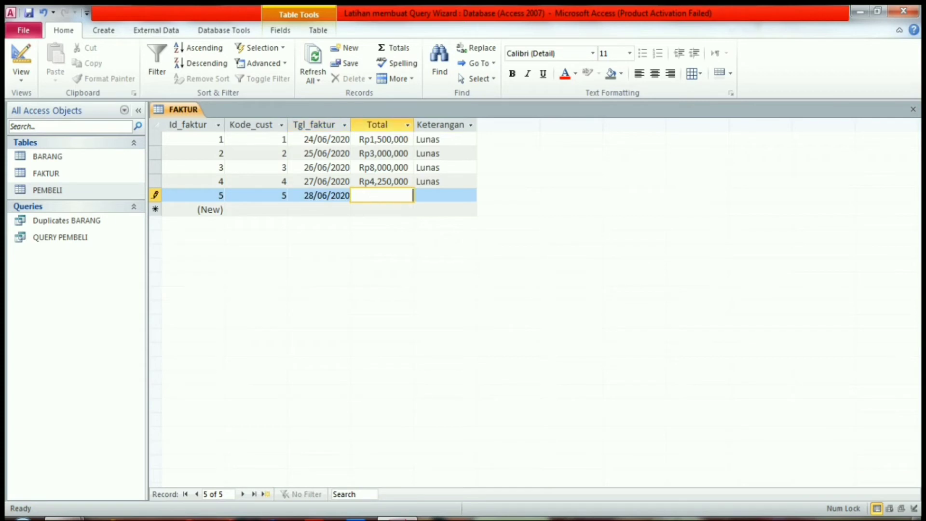
- Complete the fifth record with Total 8,790,000 and Keterangan Lunas
type("8,790,0")
type("0000")
key("Tab")
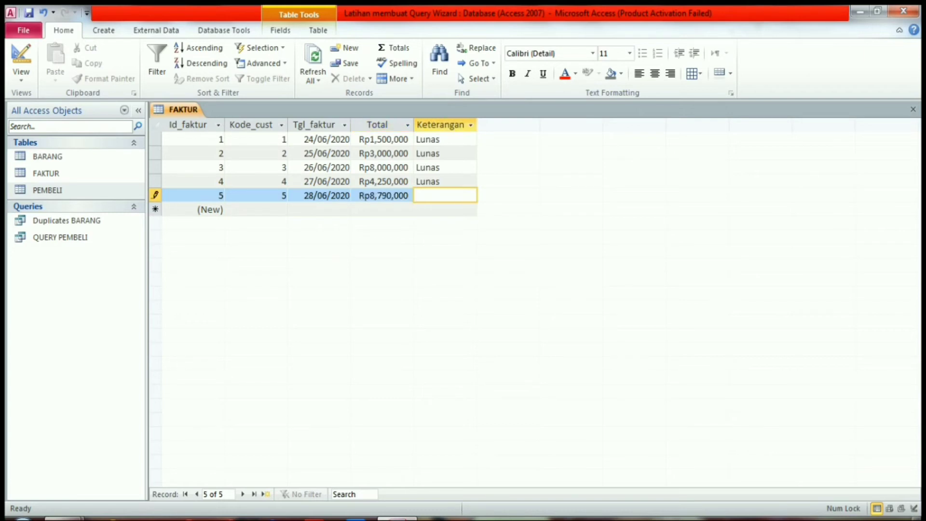
type("Lunas")
- Start a Find Unmatched Query Wizard query with FAKTUR as the table whose records appear in the results
left_click(104, 30)
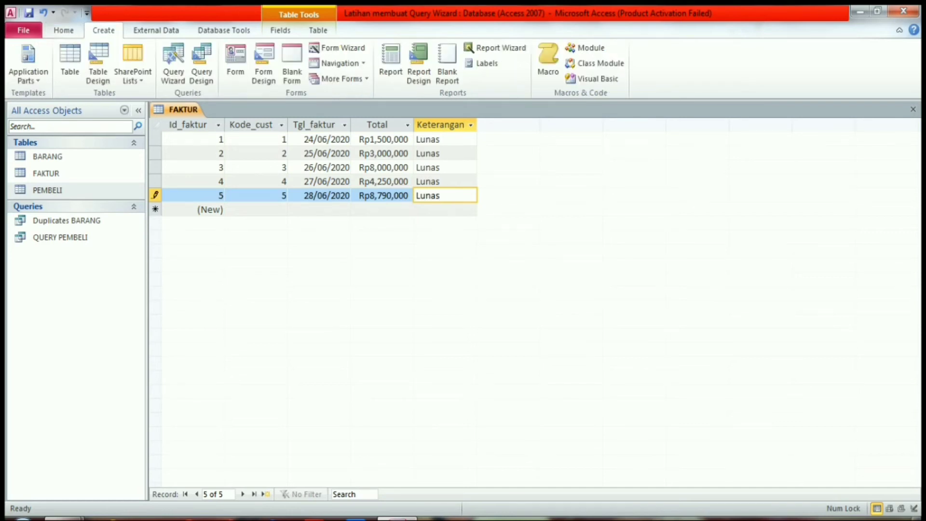
left_click(173, 63)
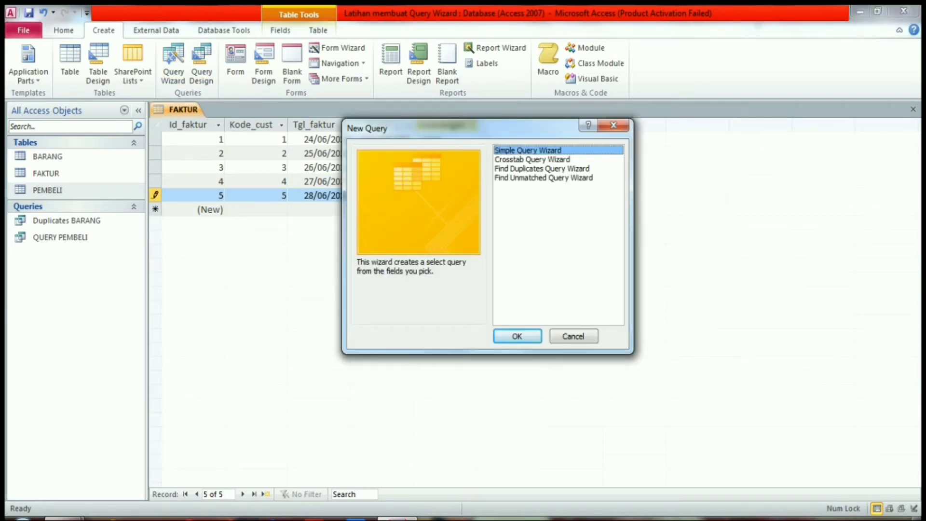
left_click(544, 178)
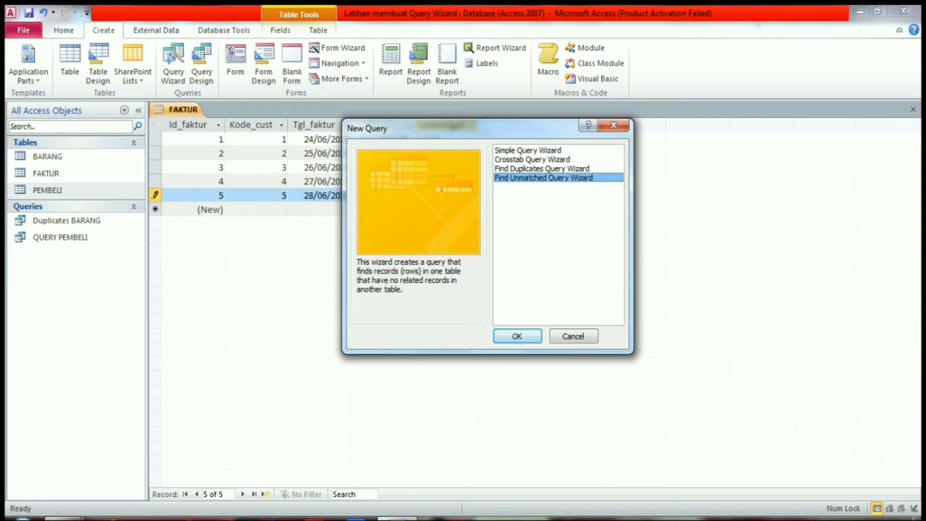
key("Return")
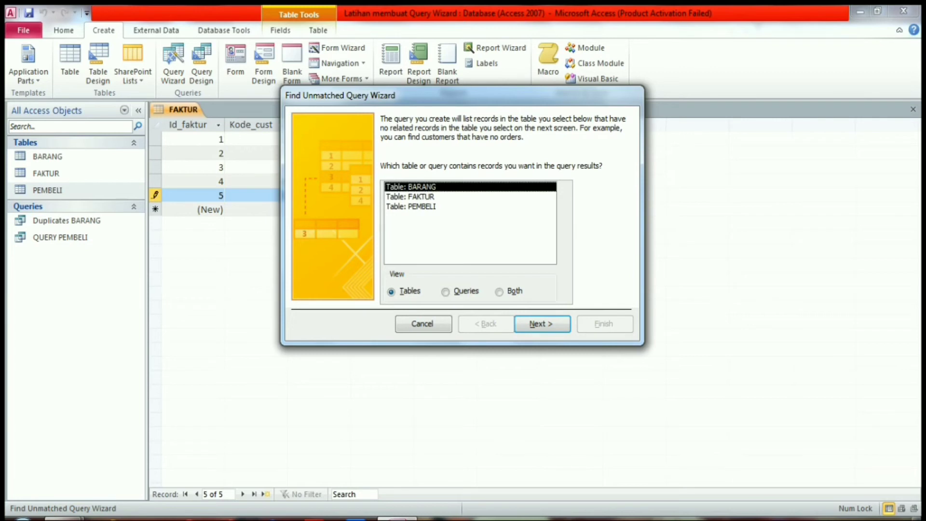
left_click(422, 197)
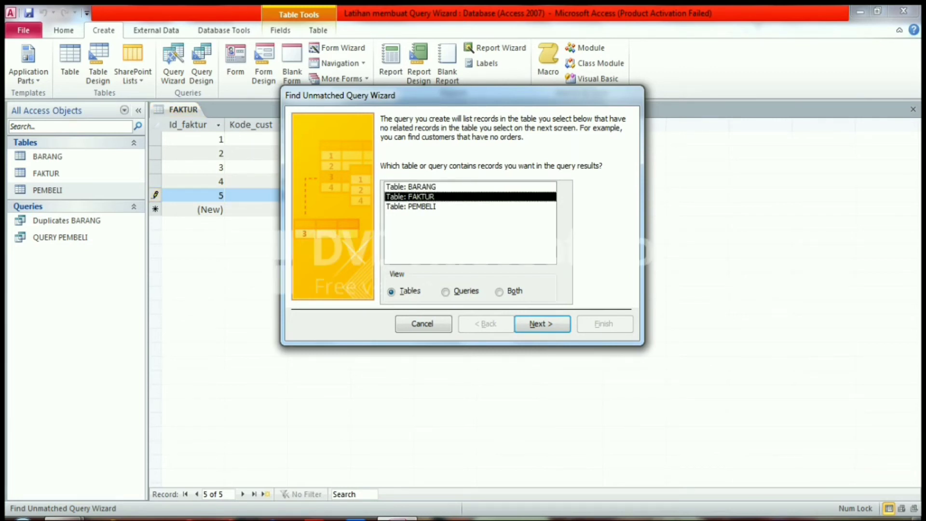
left_click(542, 324)
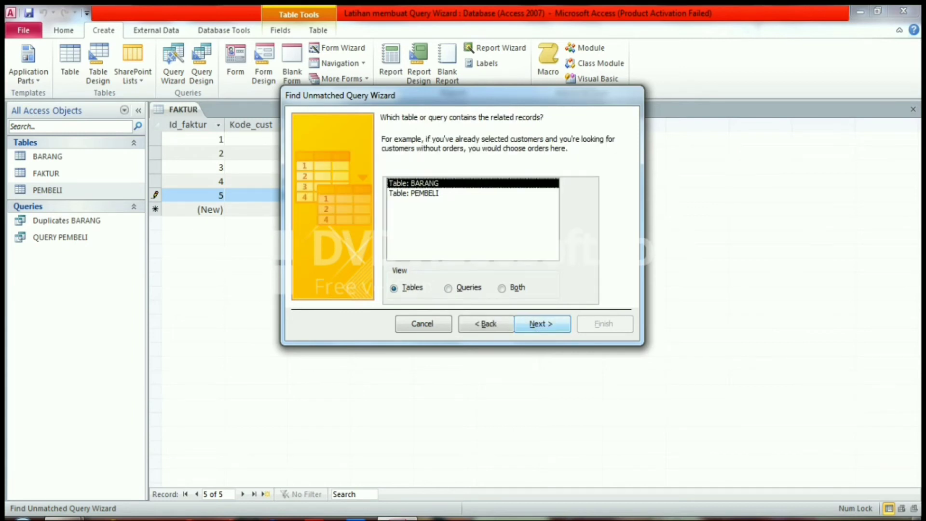
left_click(542, 324)
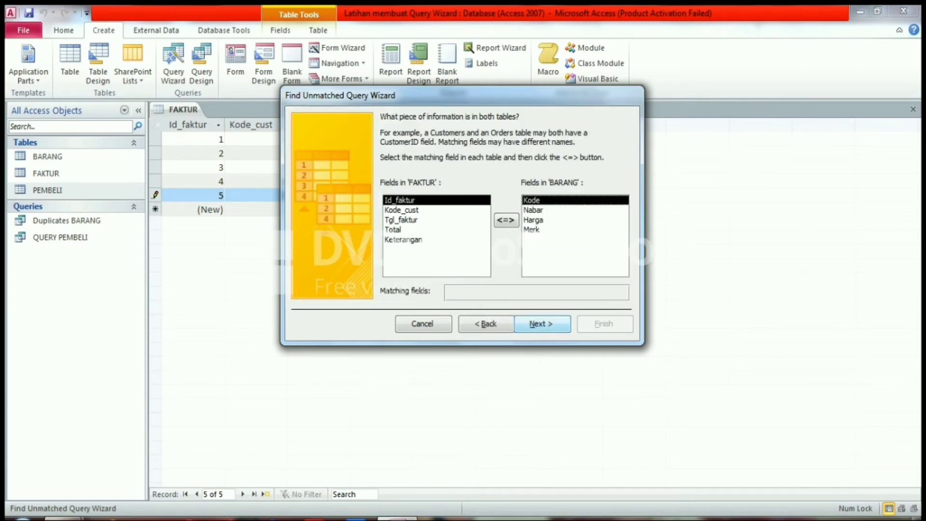
left_click(541, 323)
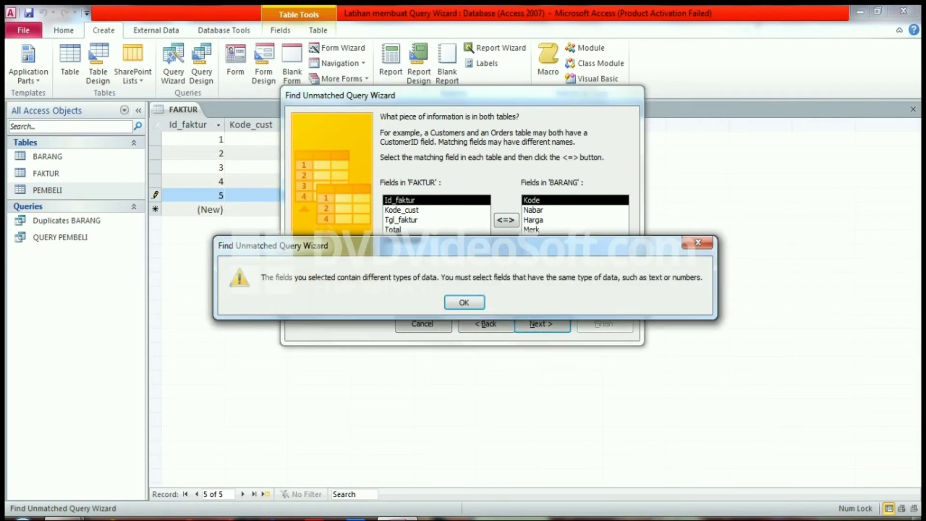
key("Return")
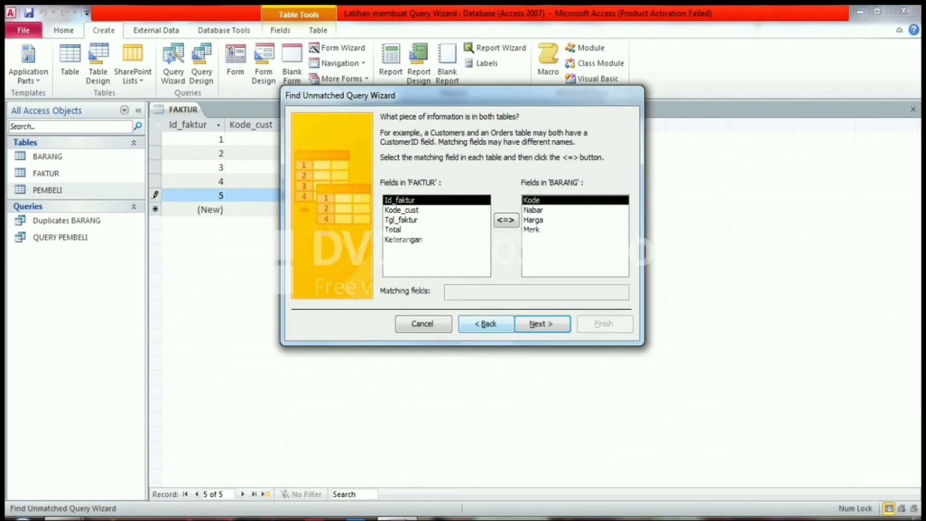
left_click(486, 324)
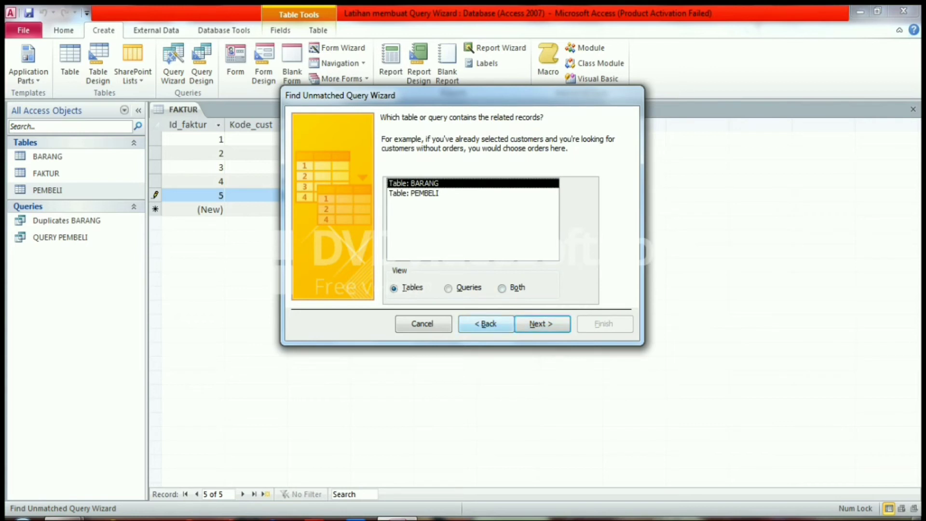
- Choose PEMBELI as the table containing the related records and continue to the matching fields
left_click(414, 193)
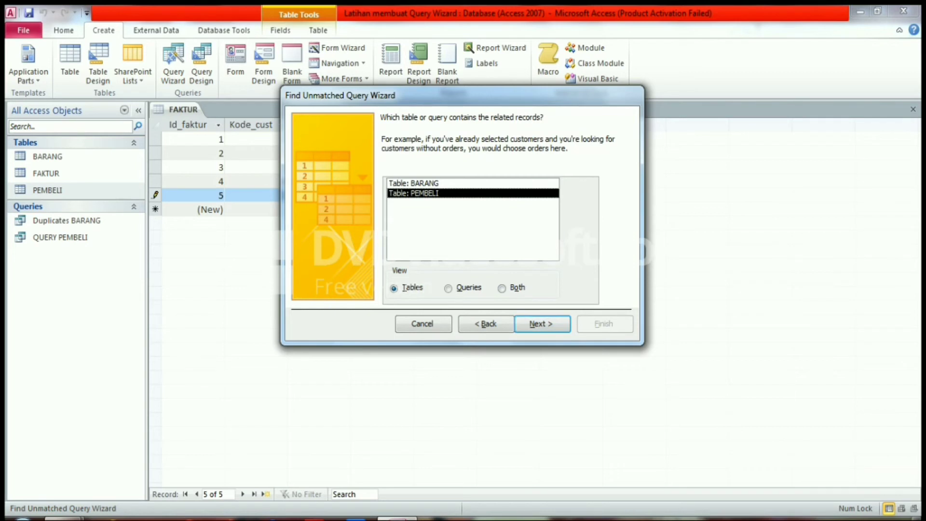
left_click(543, 324)
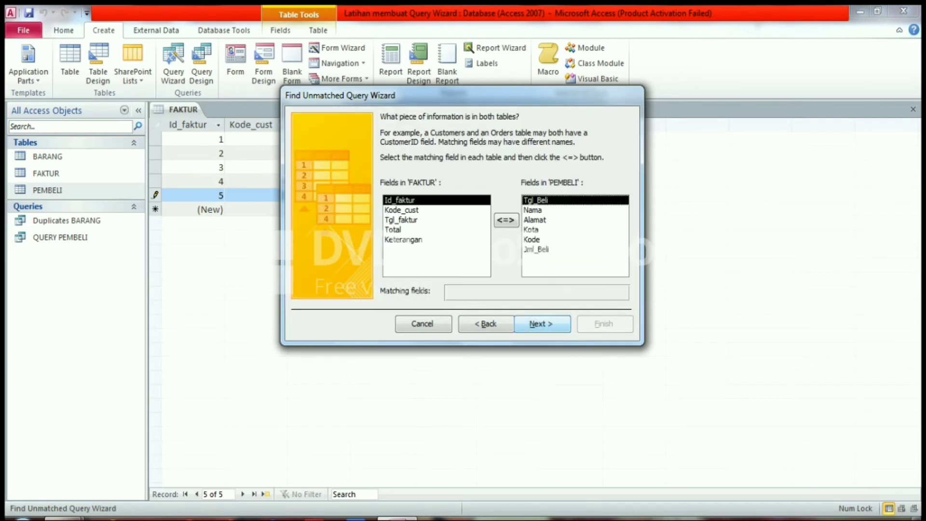
- Include all FAKTUR fields in the unmatched query and finish it as FAKTUR Without Matching PEMBELI with its results shown
left_click(542, 324)
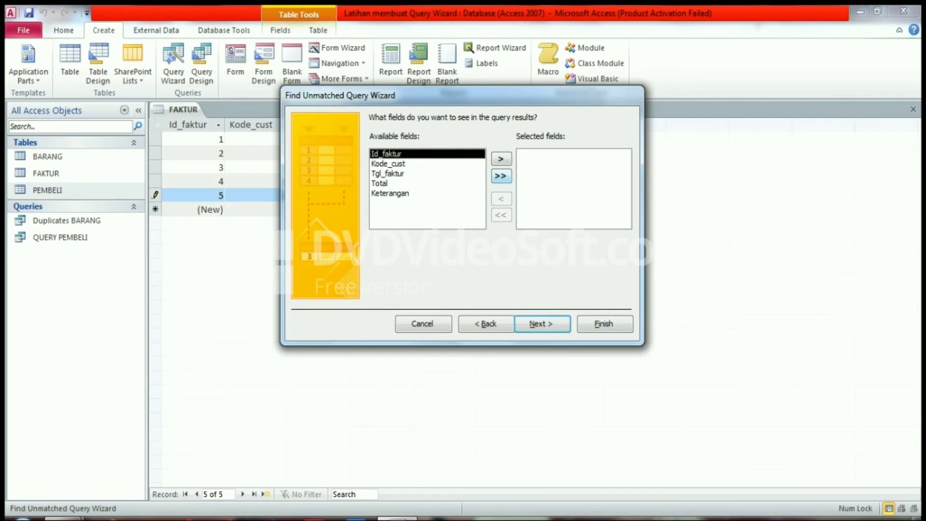
left_click(501, 176)
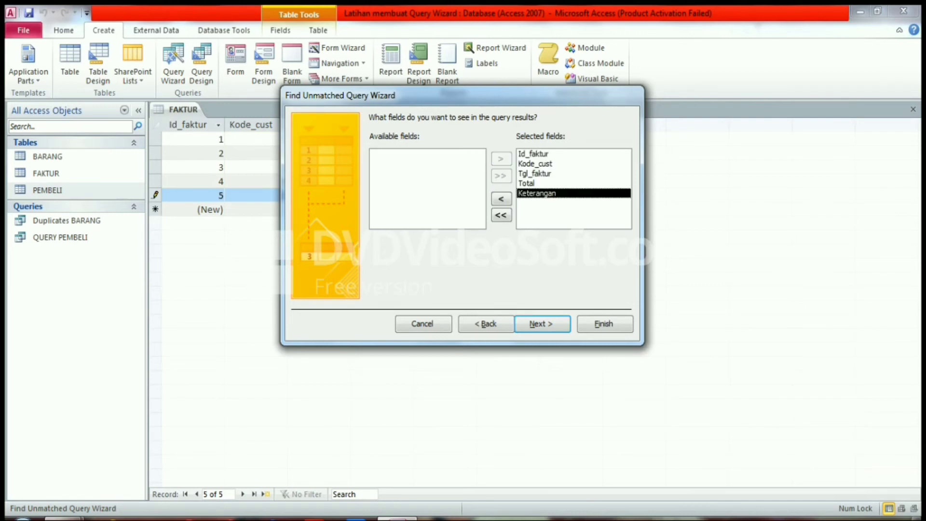
left_click(542, 324)
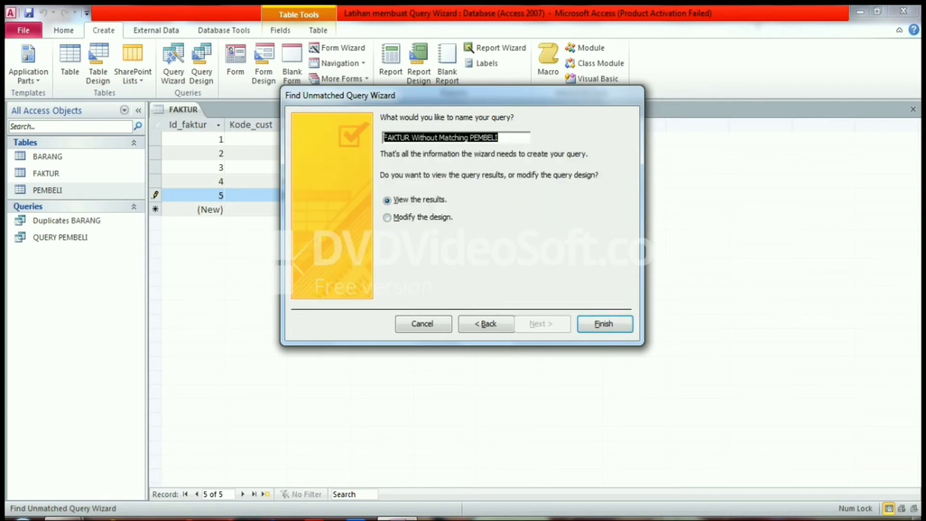
left_click(499, 138)
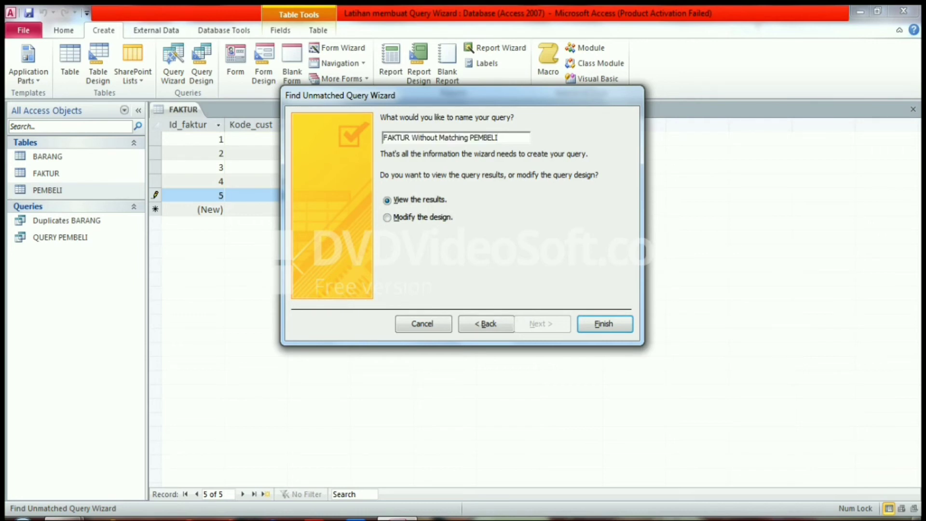
key("Return")
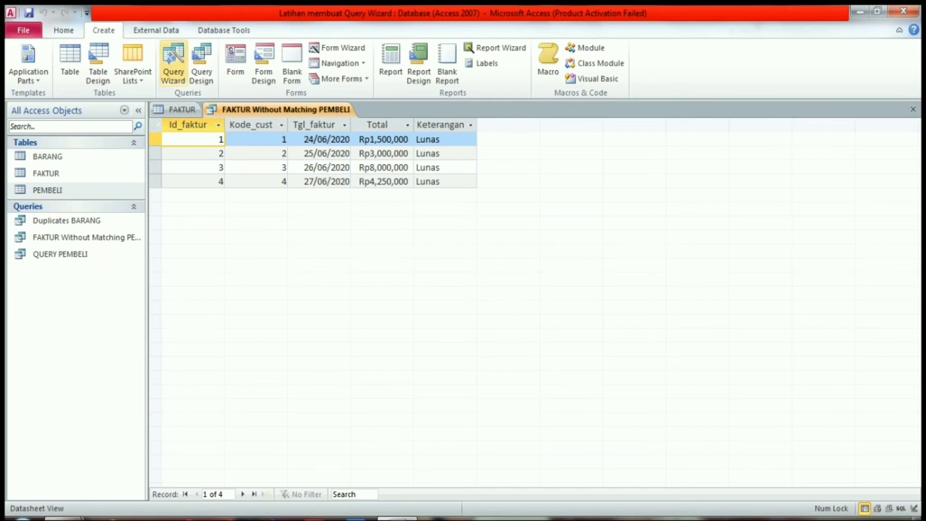
- Start a Crosstab Query Wizard query based on the FAKTUR table and continue to the row headings
left_click(173, 62)
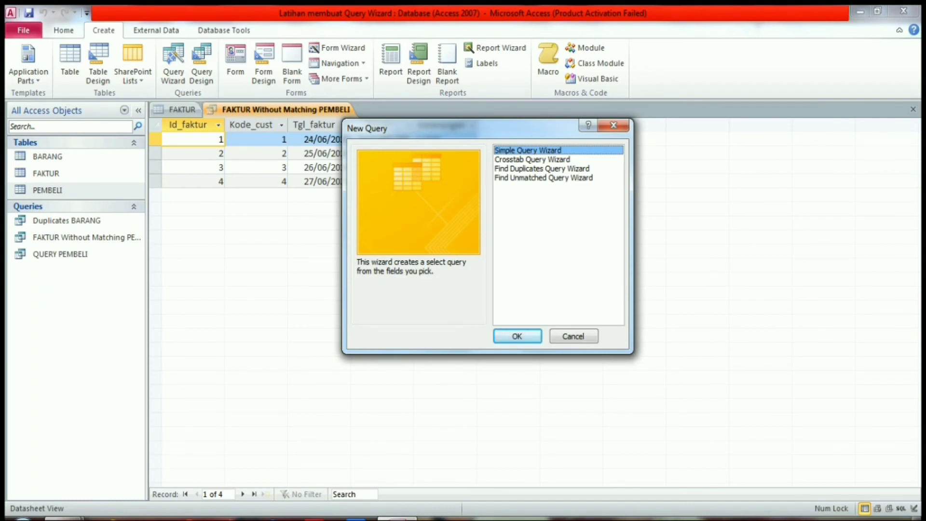
left_click(532, 159)
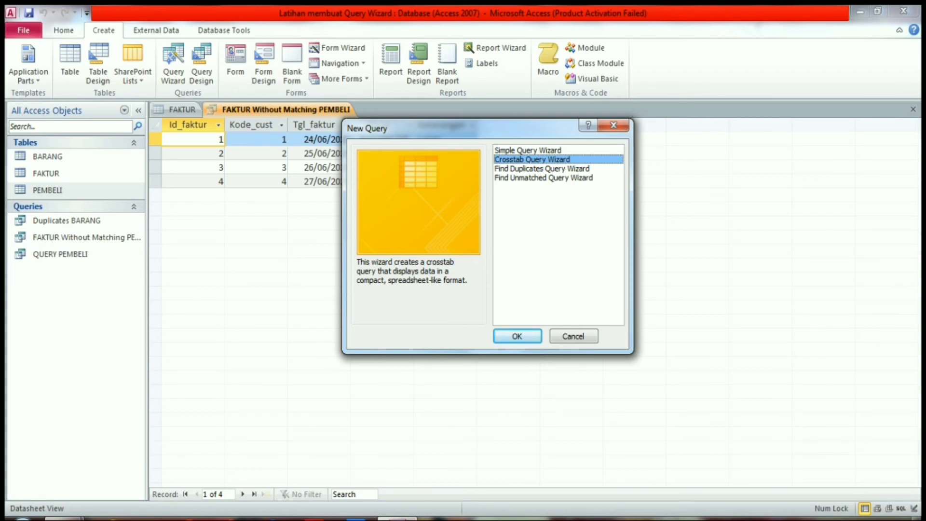
left_click(517, 337)
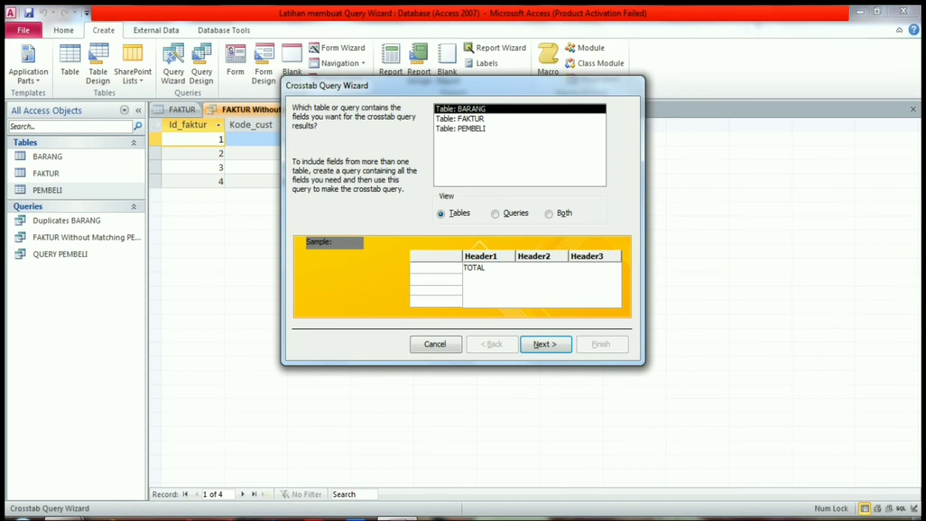
left_click(464, 118)
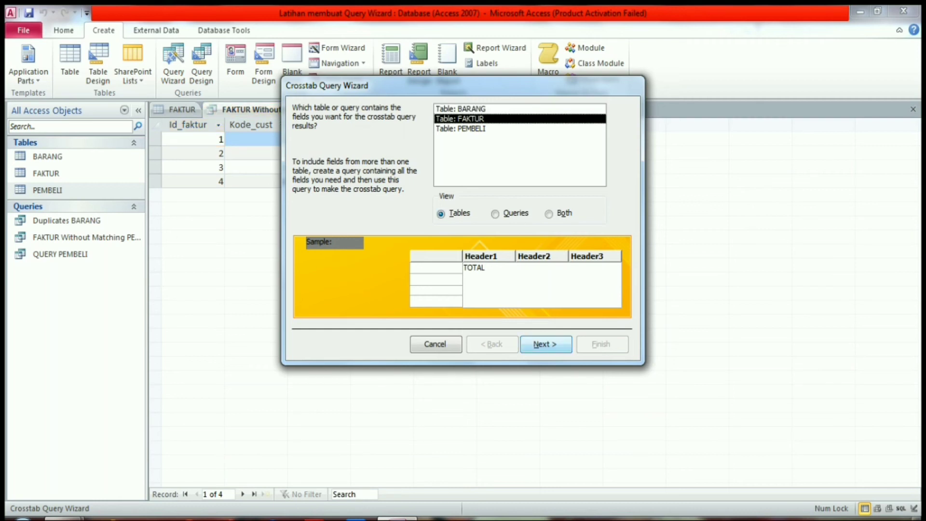
left_click(546, 344)
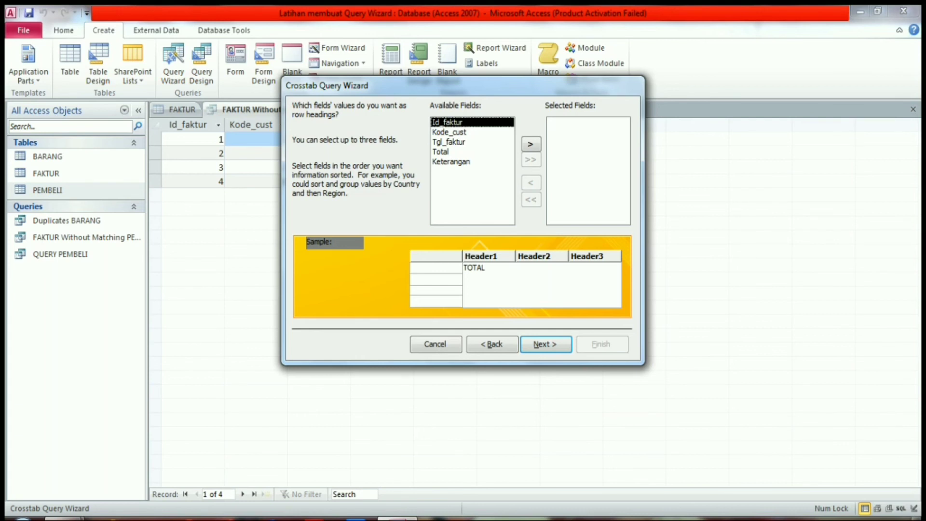
- Use Id_faktur and Tgl_faktur as the crosstab's row headings and Kode_cust as its column heading
left_click(533, 142)
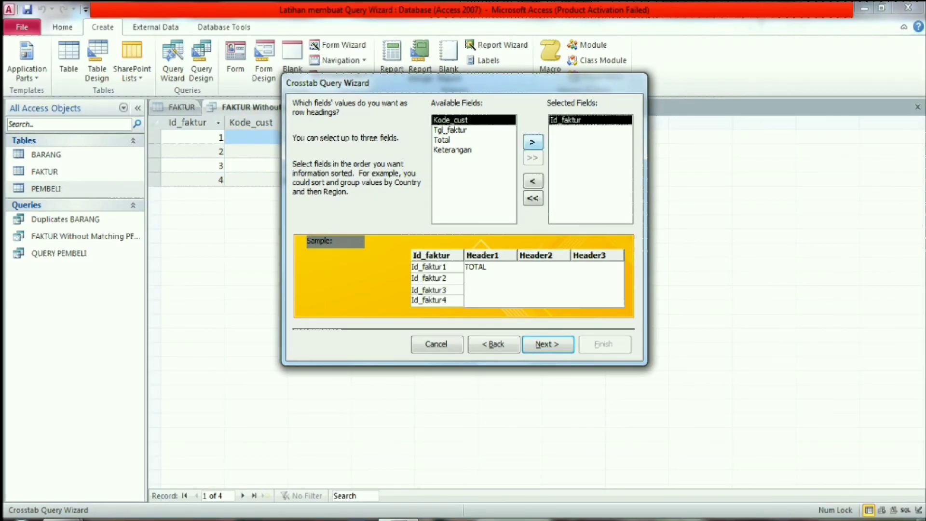
left_click(450, 130)
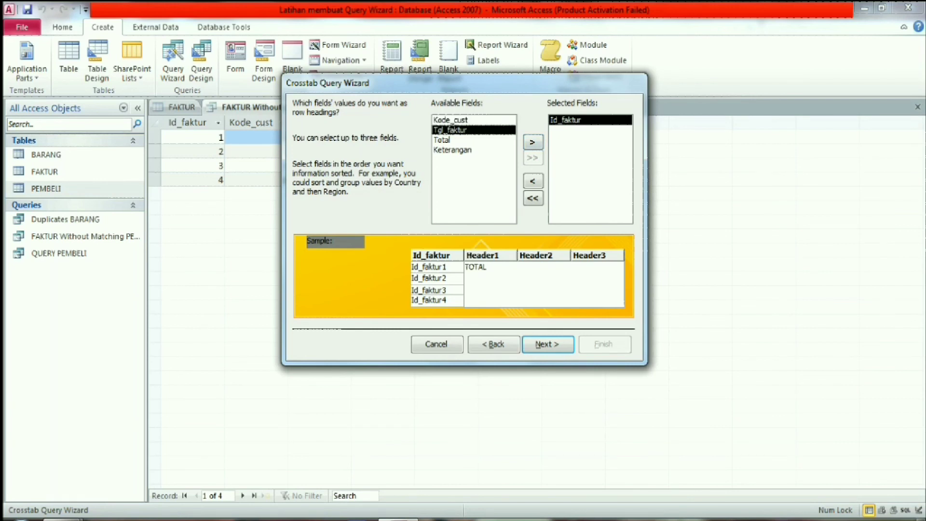
left_click(533, 142)
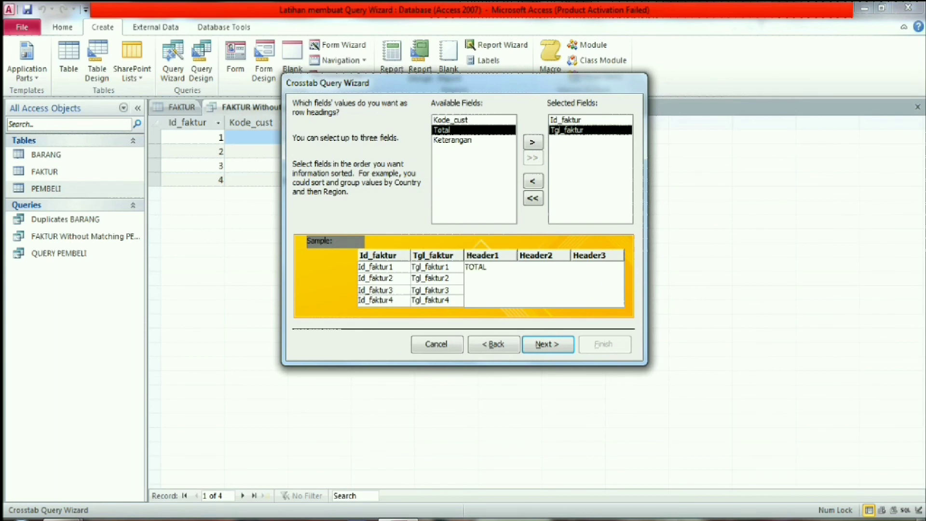
left_click(547, 344)
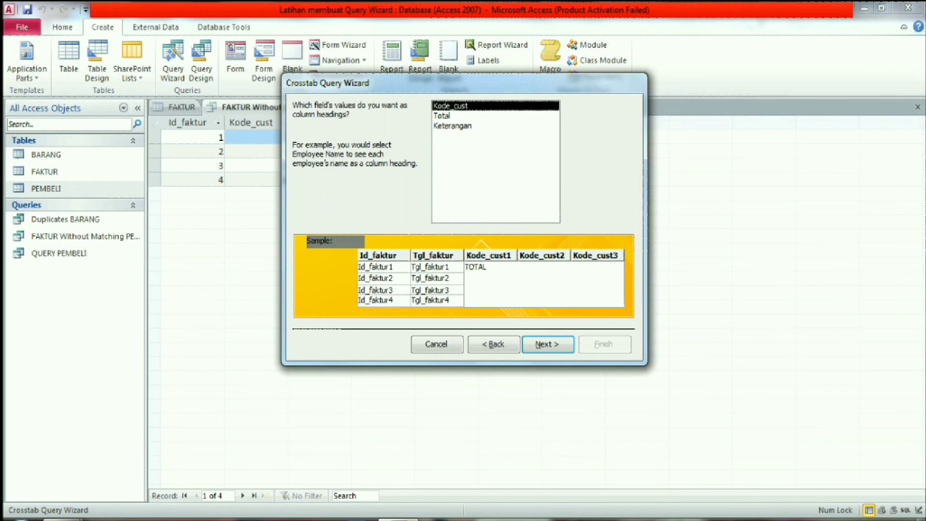
key("Return")
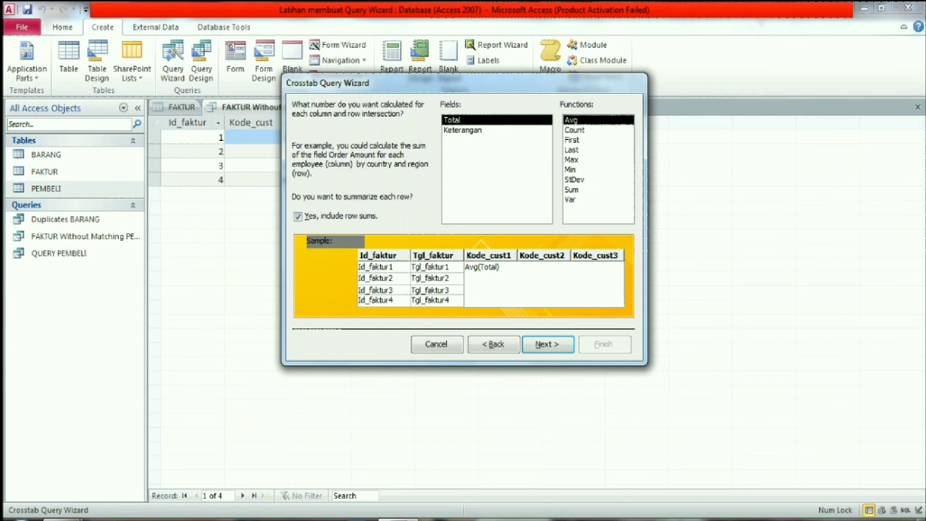
- Calculate the Sum of Total for each row and column intersection and finish the query as FAKTUR_Crosstab for viewing
left_click(572, 190)
left_click(548, 345)
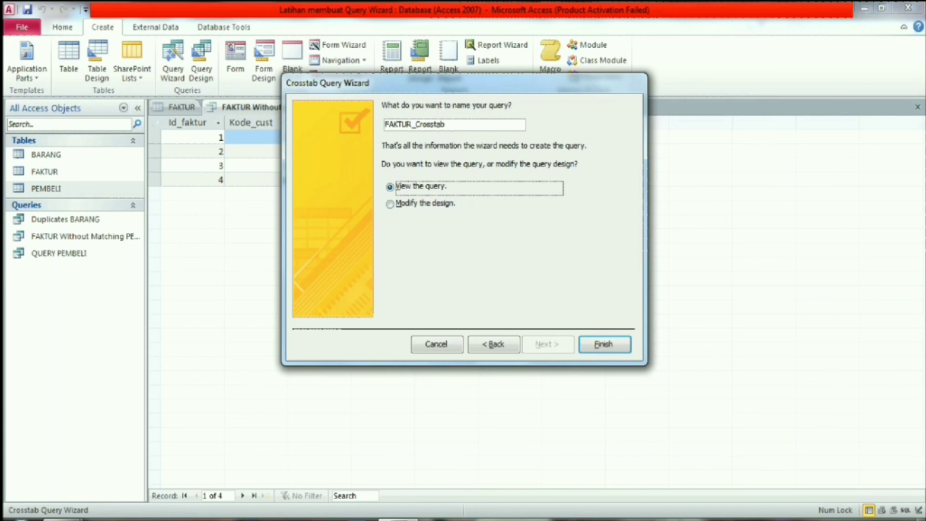
left_click(447, 125)
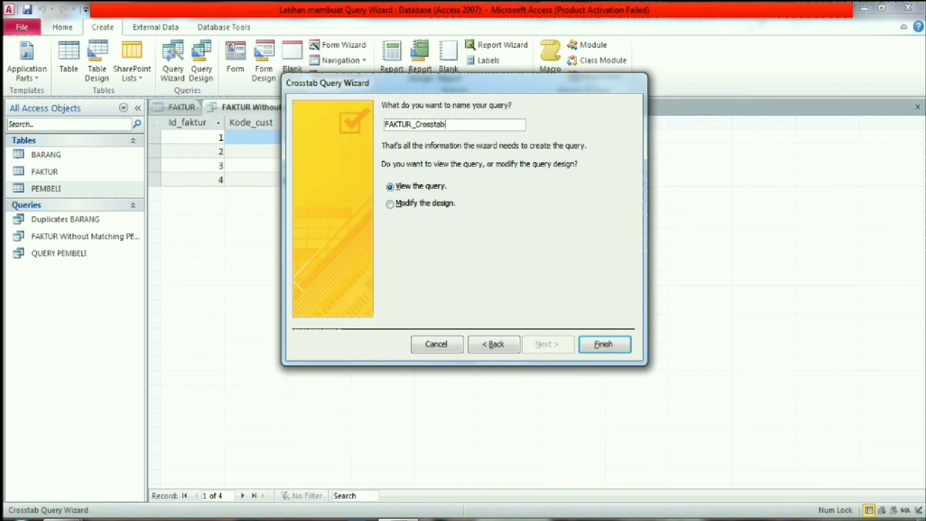
left_click(605, 344)
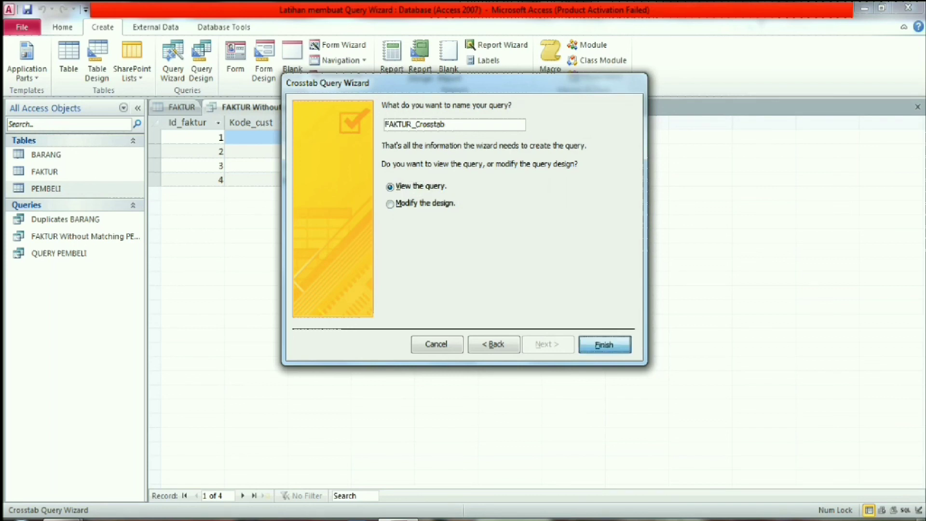